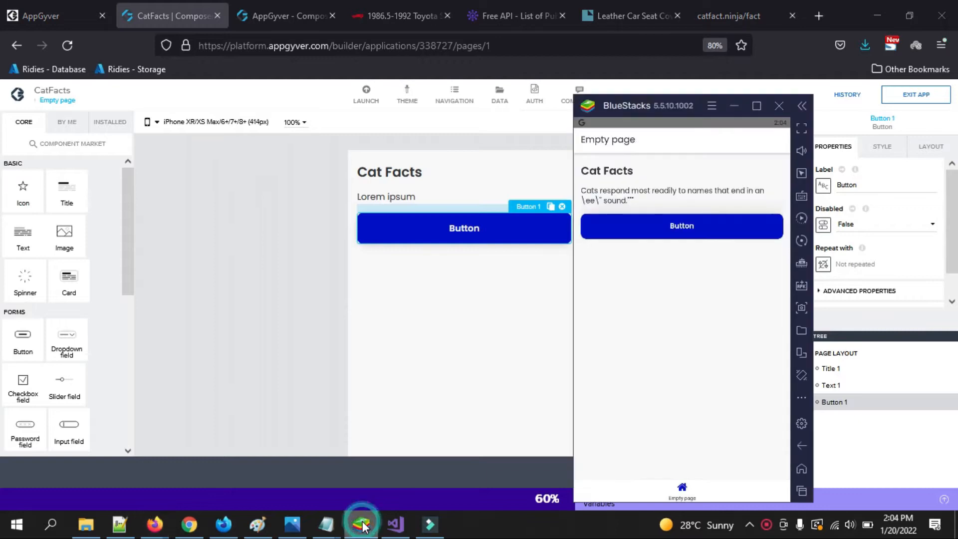
Reopen the CatFacts app in the emulator and load several new cat facts with its button
{"action": "left_click", "coordinate": [803, 447]}
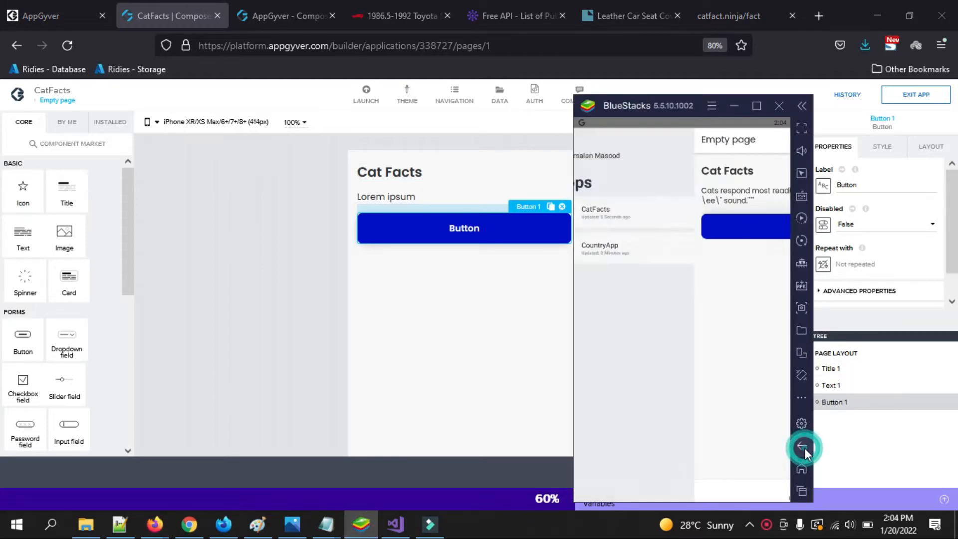
{"action": "left_click", "coordinate": [678, 213]}
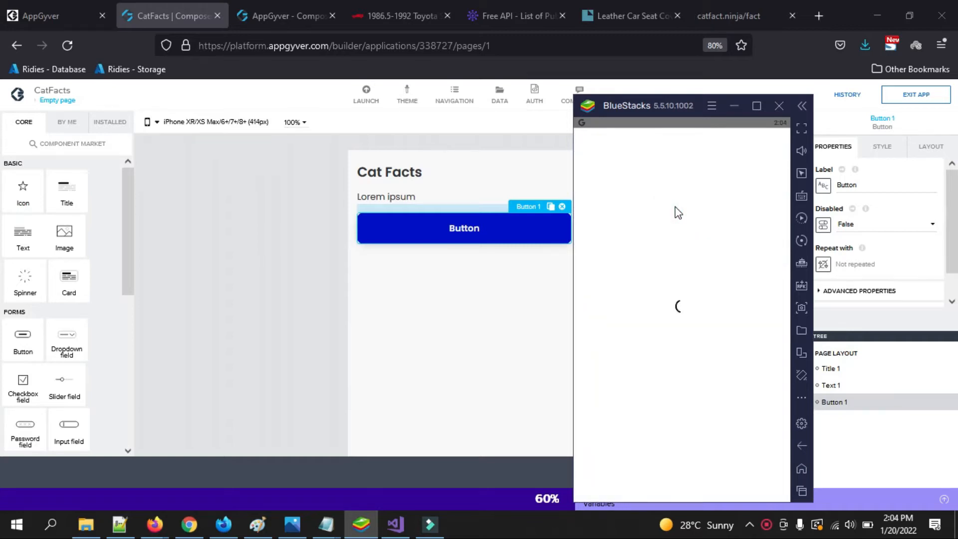
{"action": "left_click", "coordinate": [673, 213]}
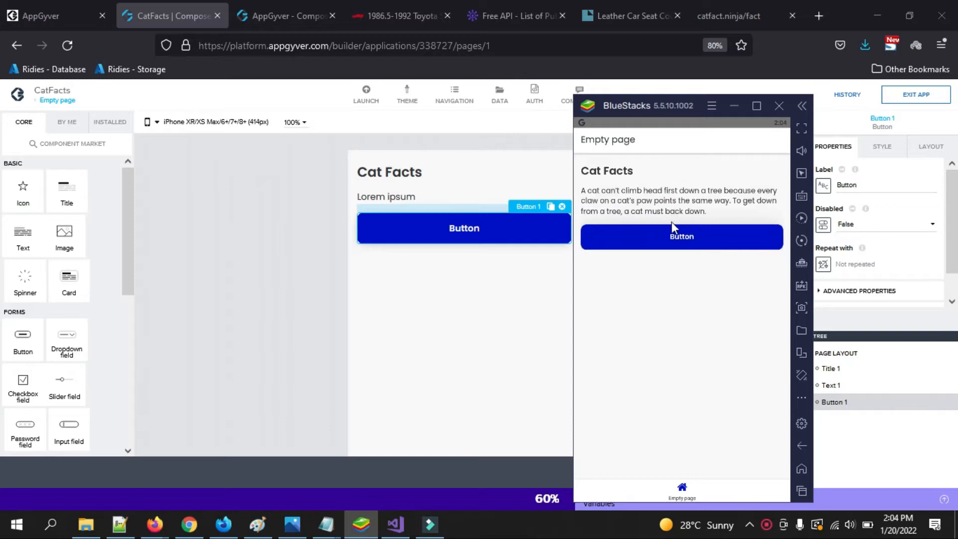
{"action": "left_click", "coordinate": [673, 241]}
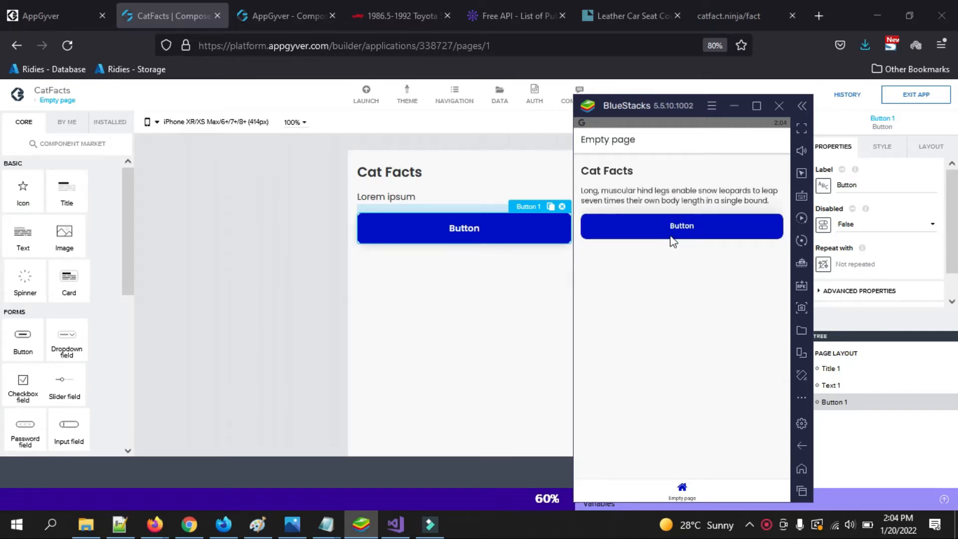
{"action": "left_click", "coordinate": [665, 229]}
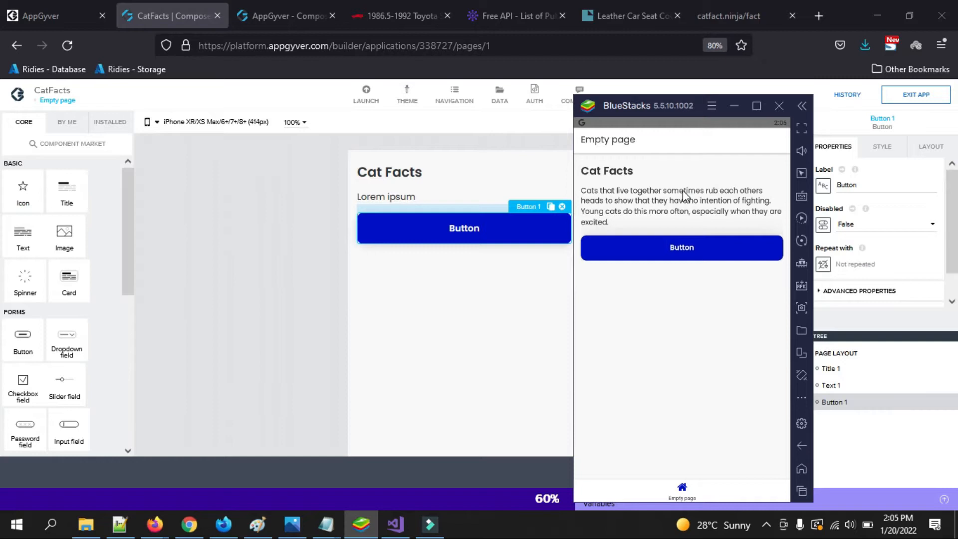
{"action": "left_click", "coordinate": [734, 105]}
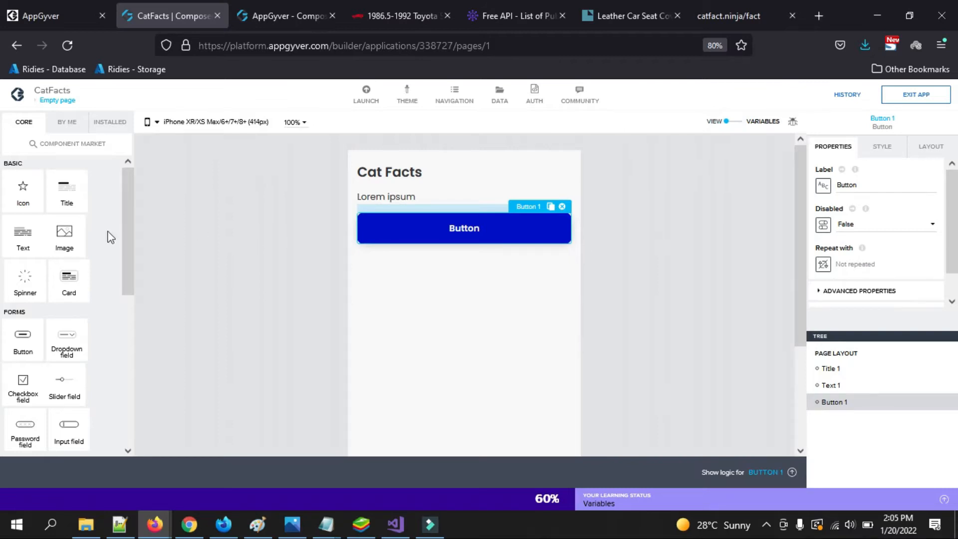
Add a spinner component between the Cat Facts title and the Lorem ipsum text
{"action": "left_click_drag", "start_coordinate": [39, 276], "coordinate": [453, 186]}
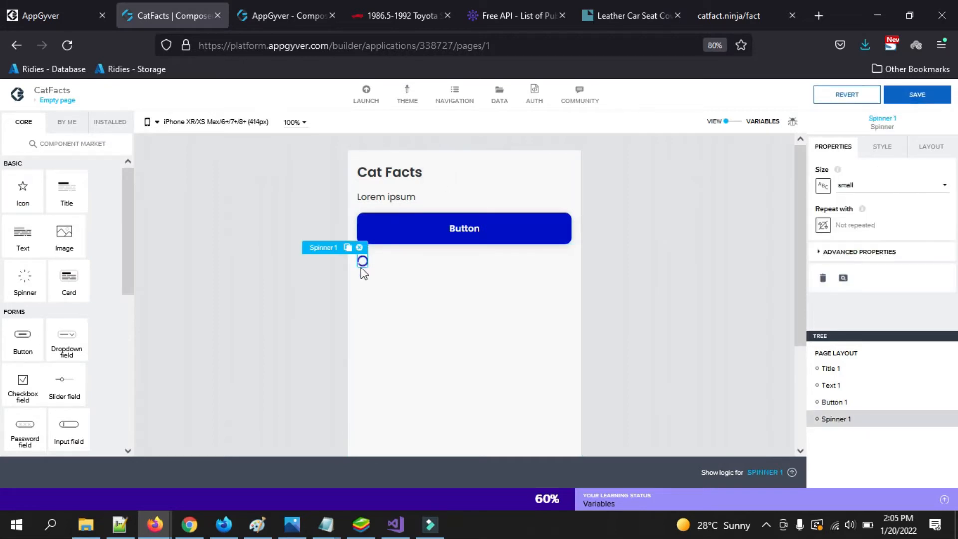
{"action": "left_click_drag", "start_coordinate": [362, 269], "coordinate": [372, 198]}
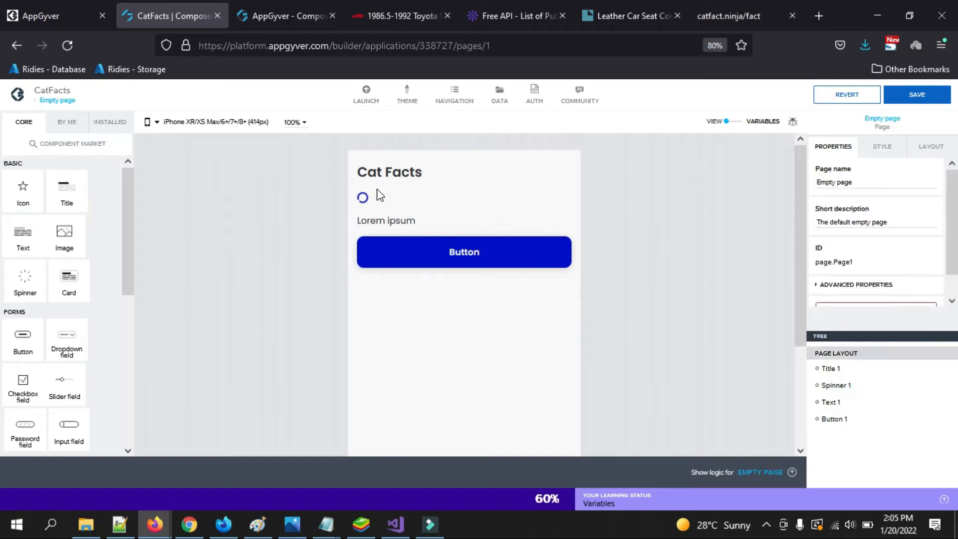
{"action": "left_click", "coordinate": [365, 197]}
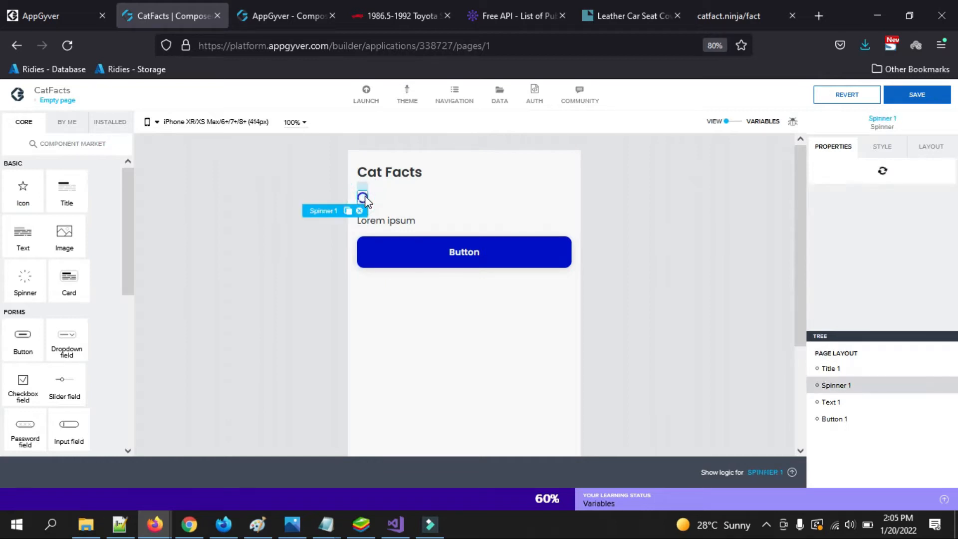
{"action": "left_click_drag", "start_coordinate": [365, 197], "coordinate": [654, 173]}
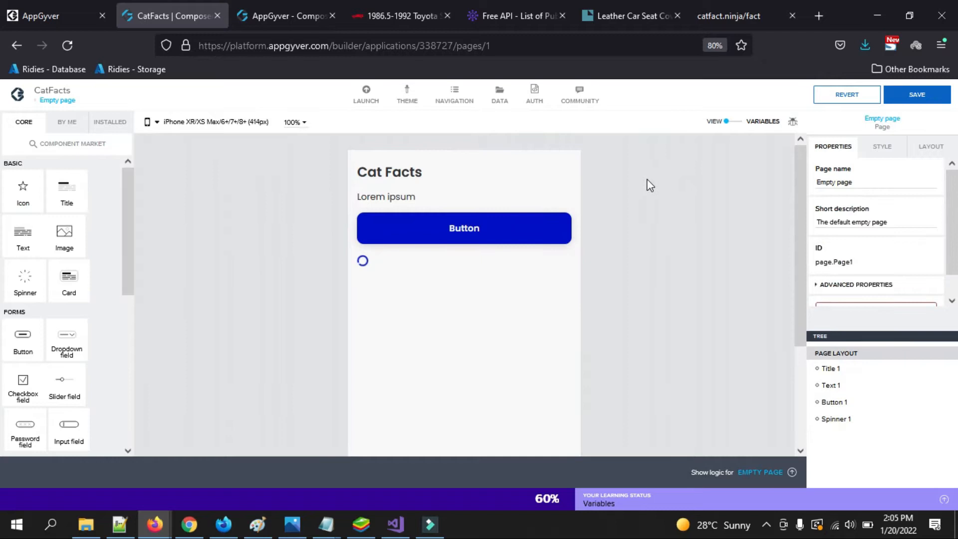
{"action": "left_click_drag", "start_coordinate": [363, 260], "coordinate": [375, 199]}
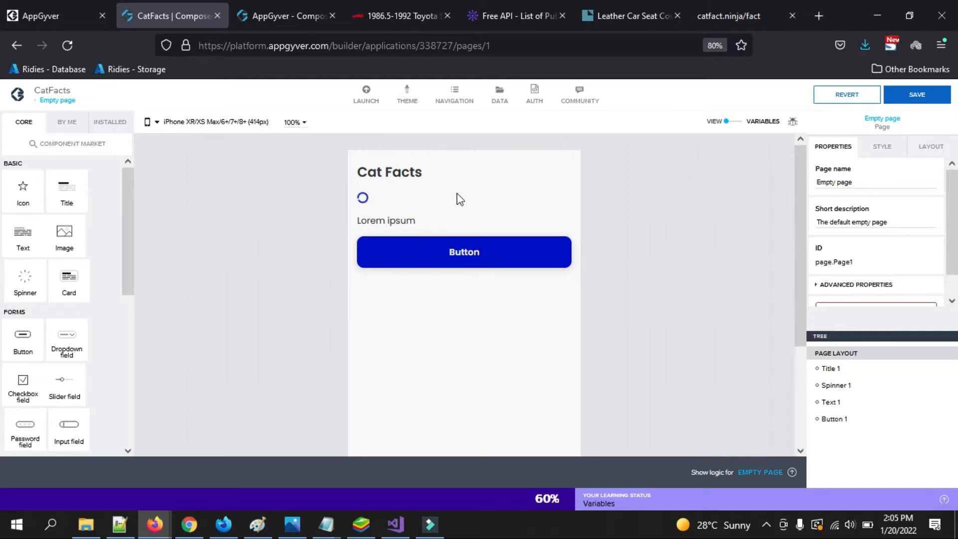
Align the spinner to the center of the page using its own position setting
{"action": "left_click", "coordinate": [361, 198]}
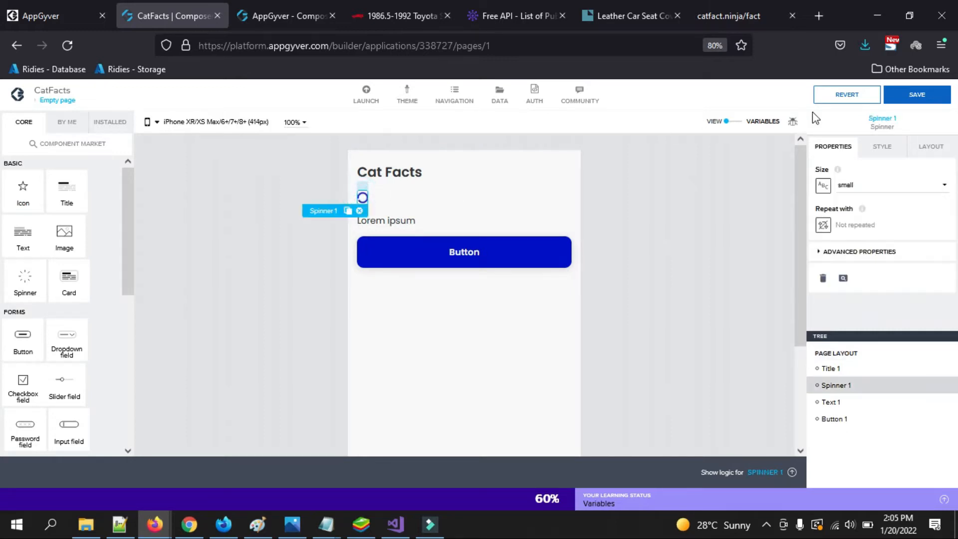
{"action": "left_click", "coordinate": [925, 148]}
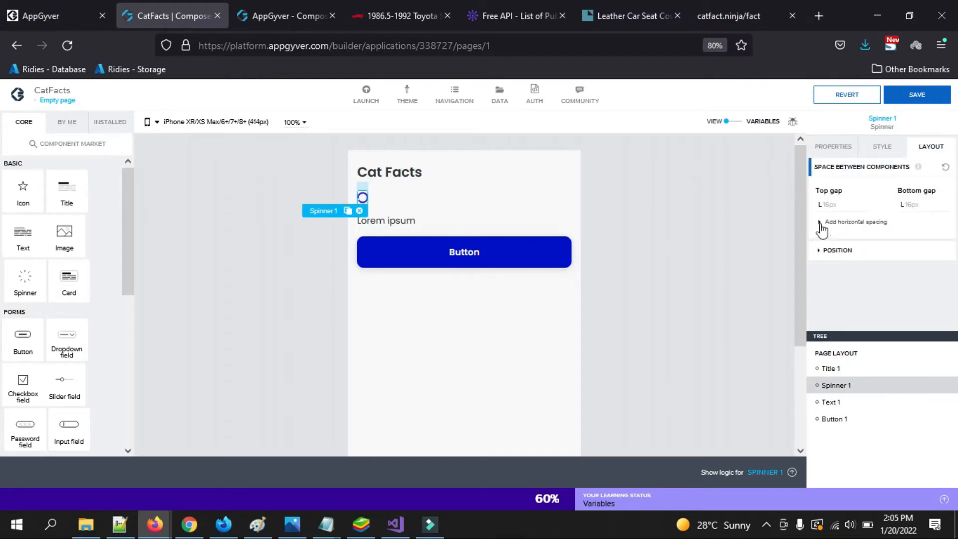
{"action": "left_click", "coordinate": [819, 251]}
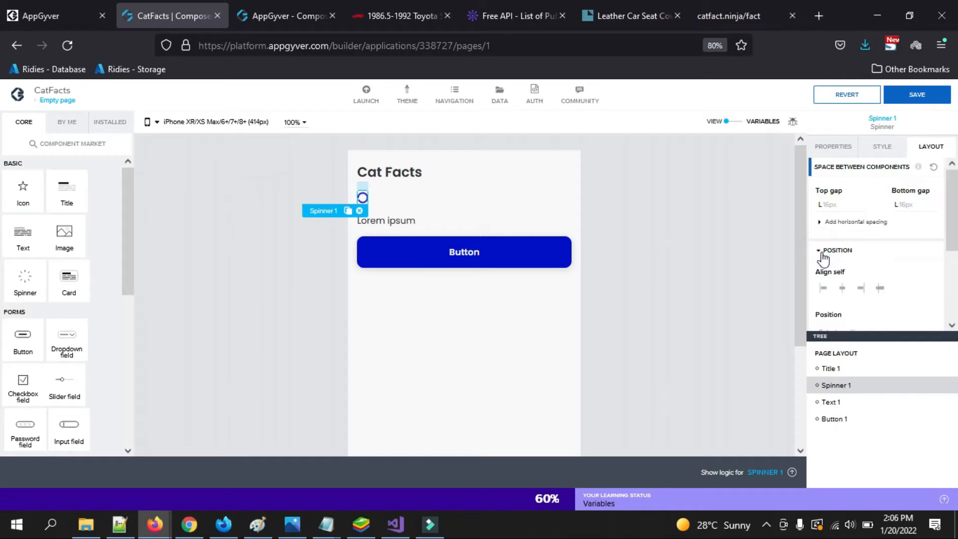
{"action": "left_click", "coordinate": [842, 289]}
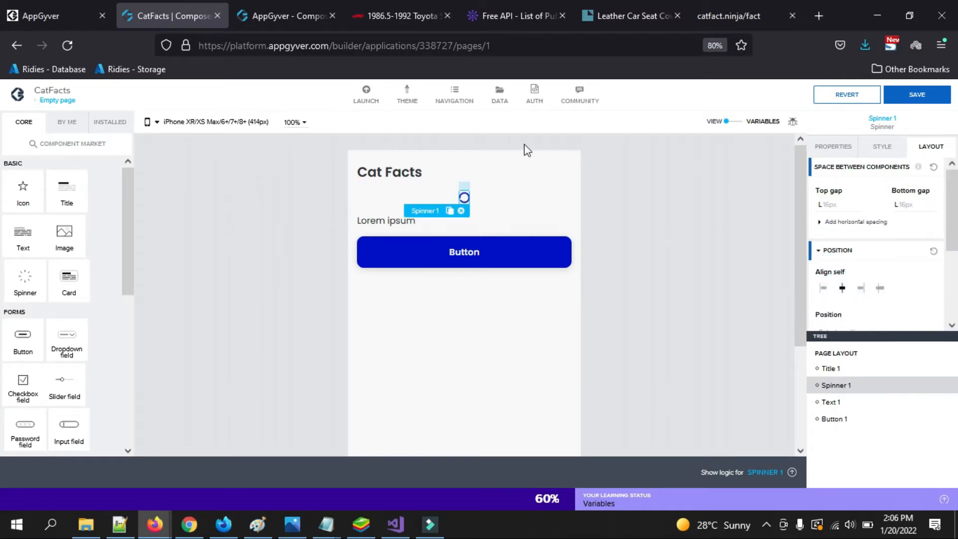
{"action": "left_click", "coordinate": [643, 280]}
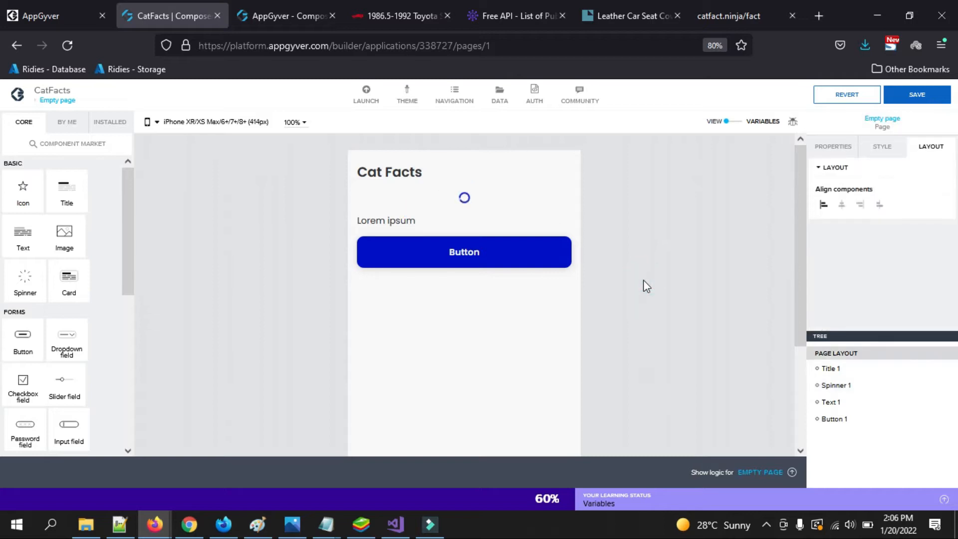
Examine the visibility options in the spinner's advanced properties
{"action": "left_click", "coordinate": [463, 201]}
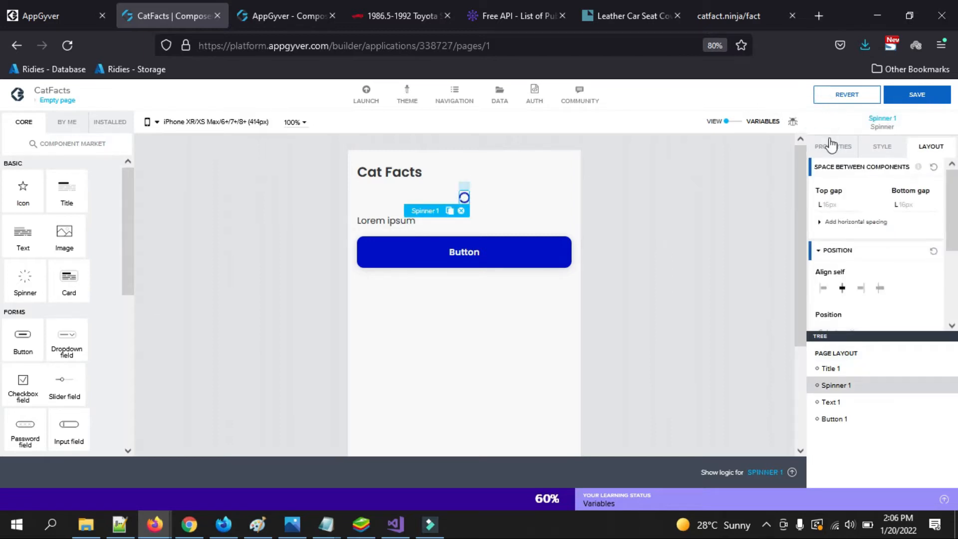
{"action": "left_click", "coordinate": [831, 147]}
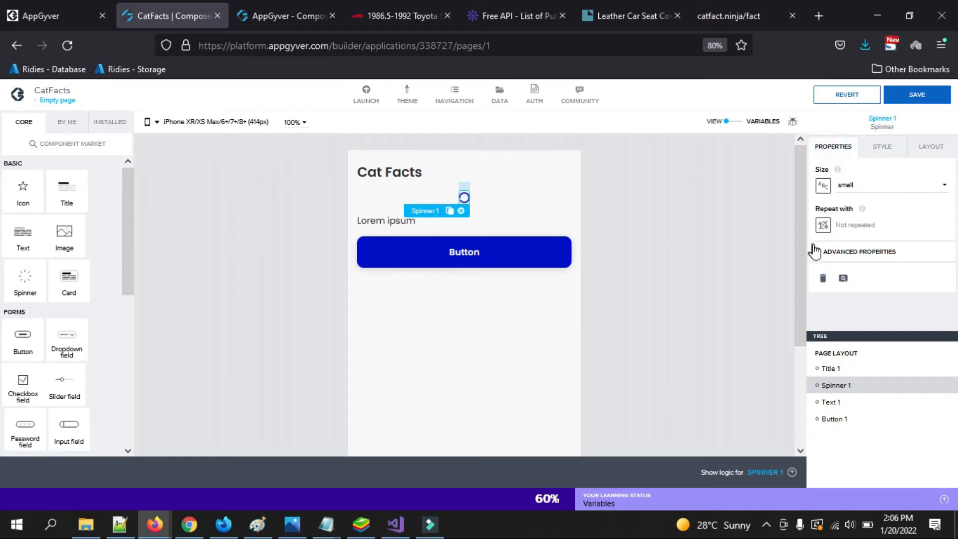
{"action": "left_click", "coordinate": [819, 254]}
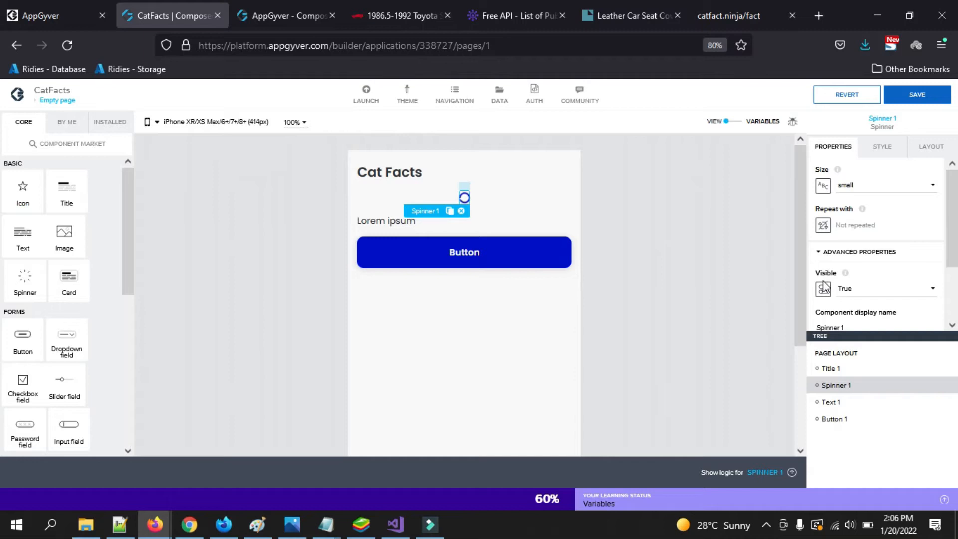
{"action": "left_click", "coordinate": [873, 295]}
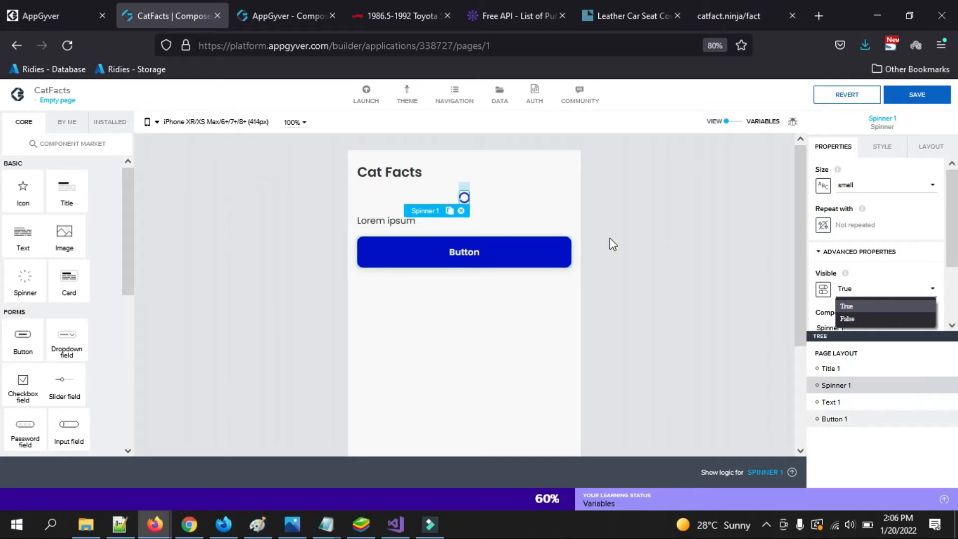
Add a page variable named showSpinner to the page
{"action": "left_click", "coordinate": [736, 123]}
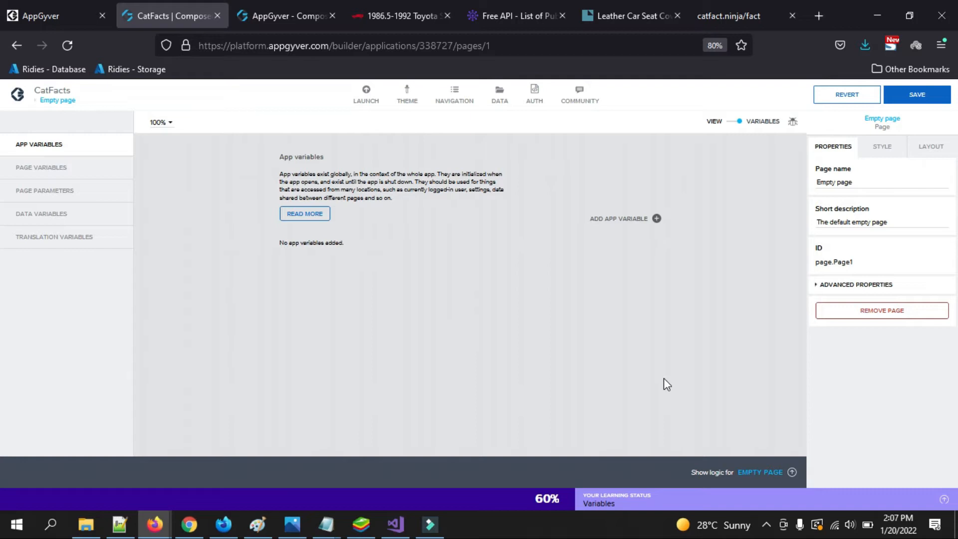
{"action": "left_click", "coordinate": [734, 123]}
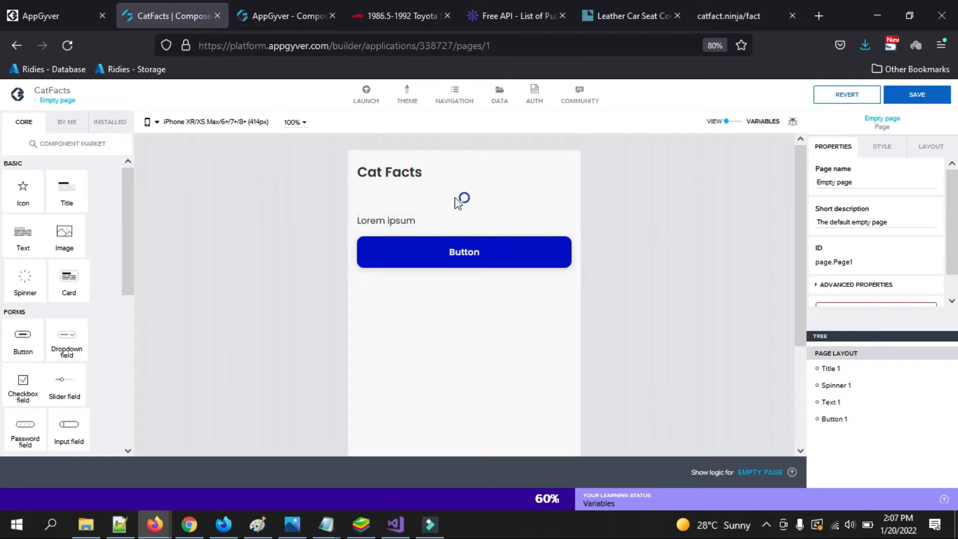
{"action": "left_click", "coordinate": [738, 123]}
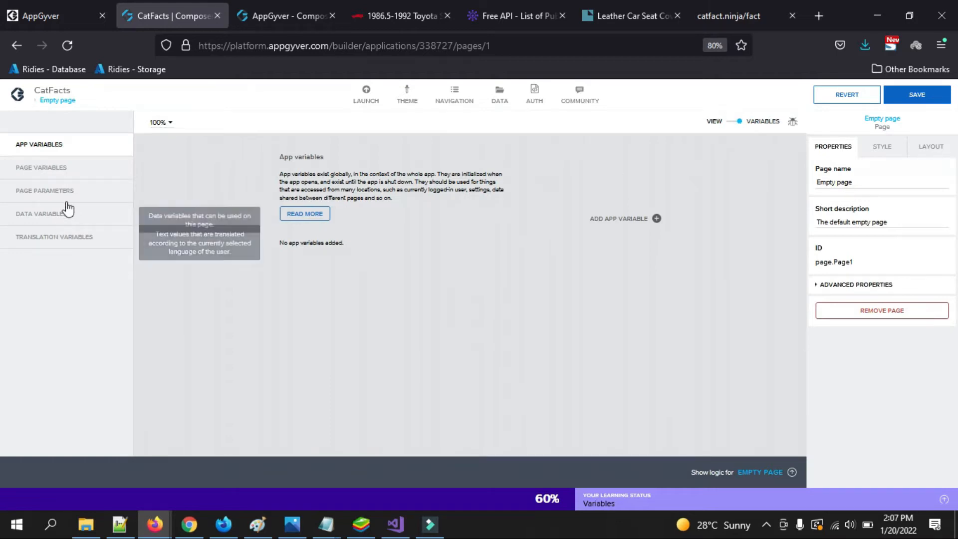
{"action": "left_click", "coordinate": [65, 175]}
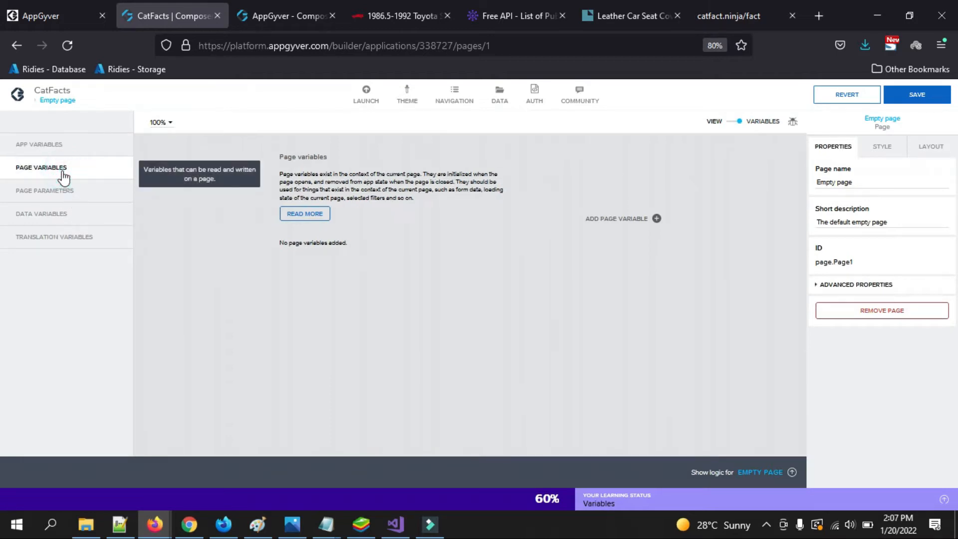
{"action": "left_click", "coordinate": [638, 220]}
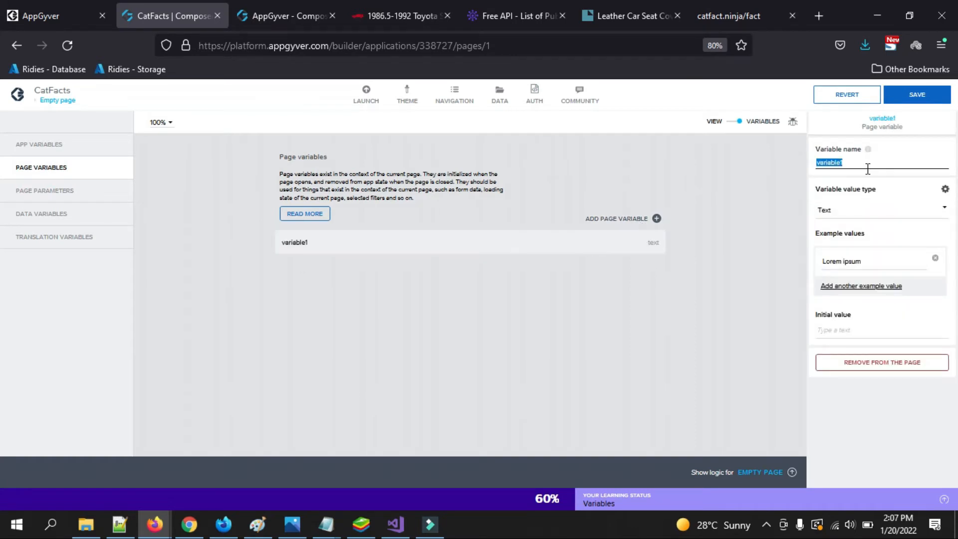
{"action": "type", "text": "showSp"}
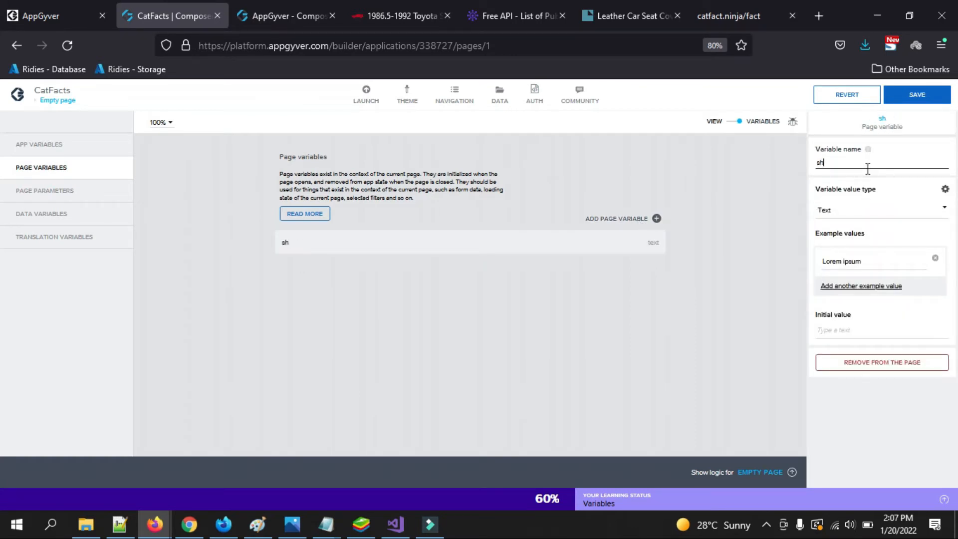
{"action": "type", "text": "er"}
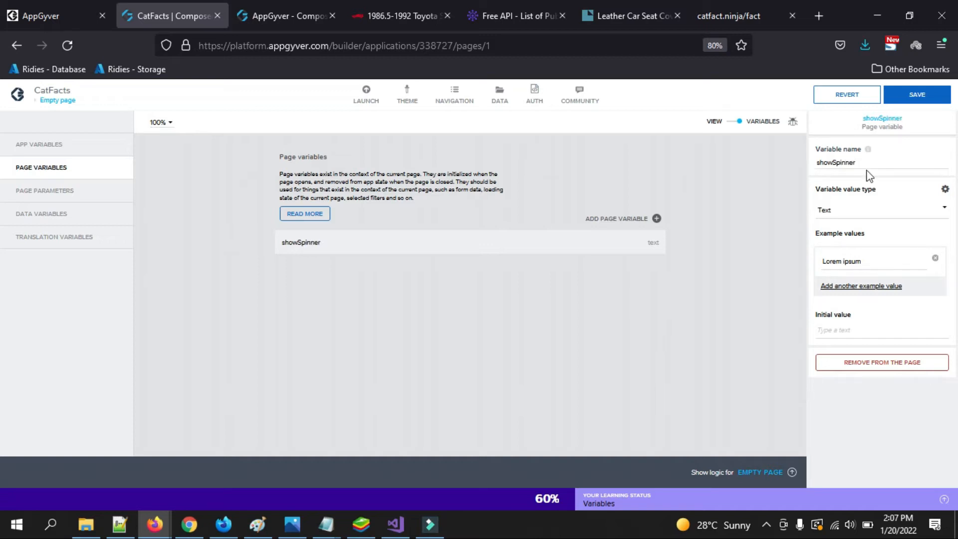
Set the showSpinner variable's value type to True/false with an initial value of False
{"action": "left_click", "coordinate": [852, 214]}
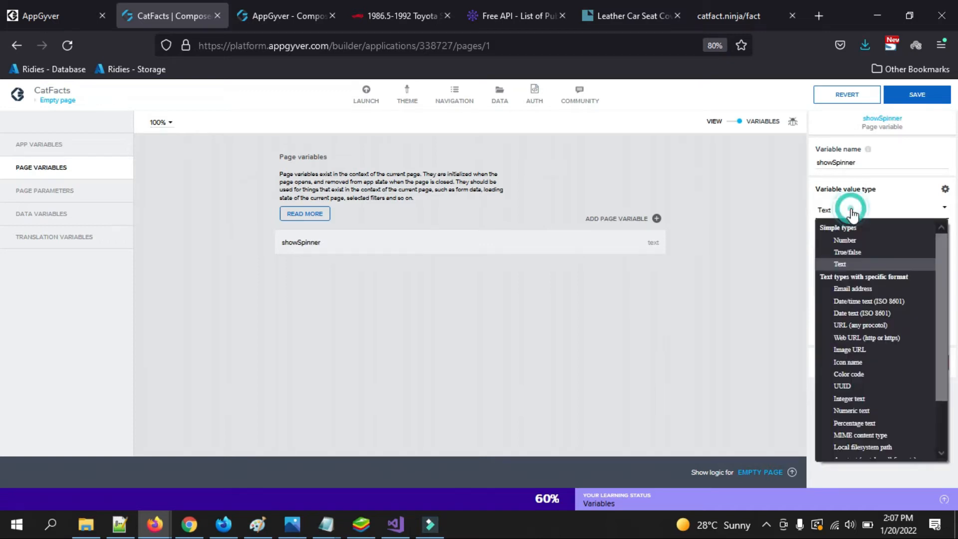
{"action": "left_click", "coordinate": [857, 252]}
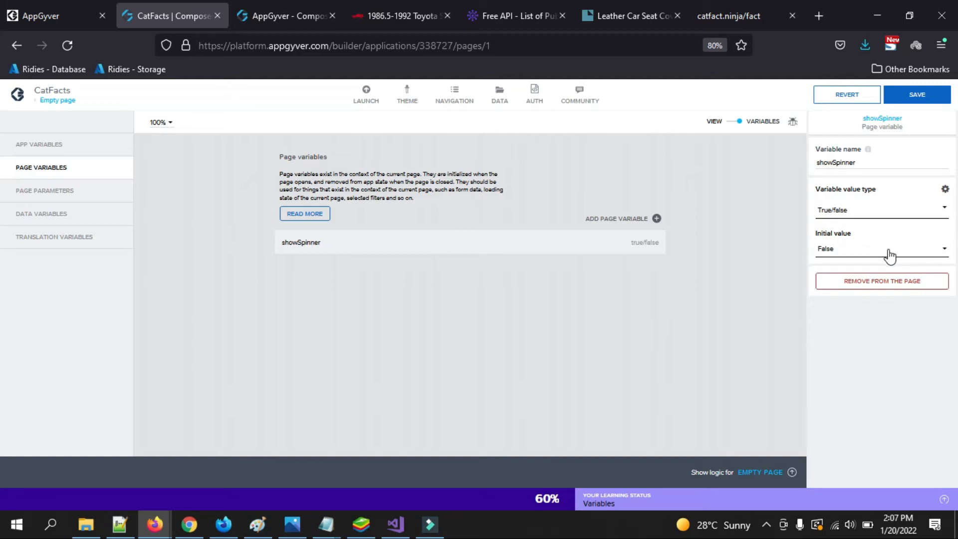
{"action": "left_click", "coordinate": [887, 254]}
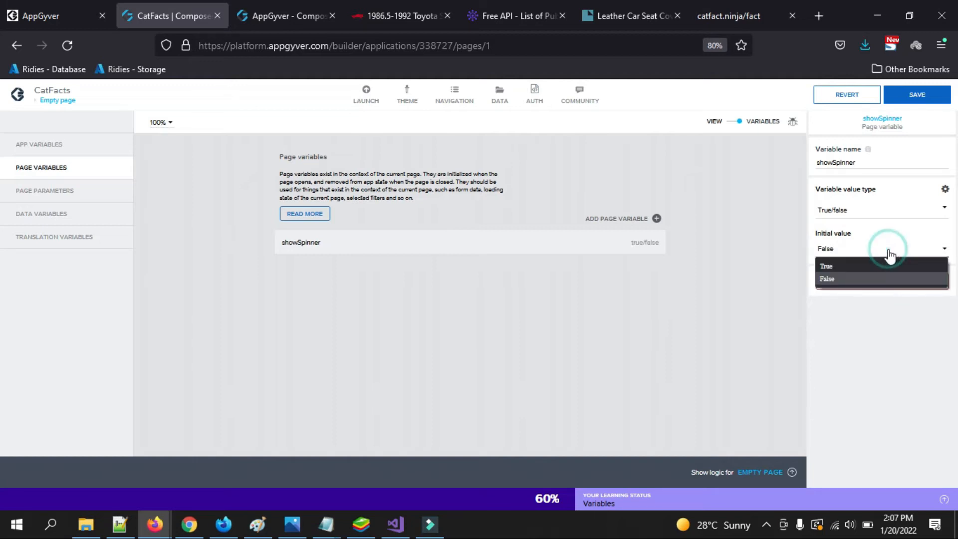
{"action": "left_click", "coordinate": [855, 280]}
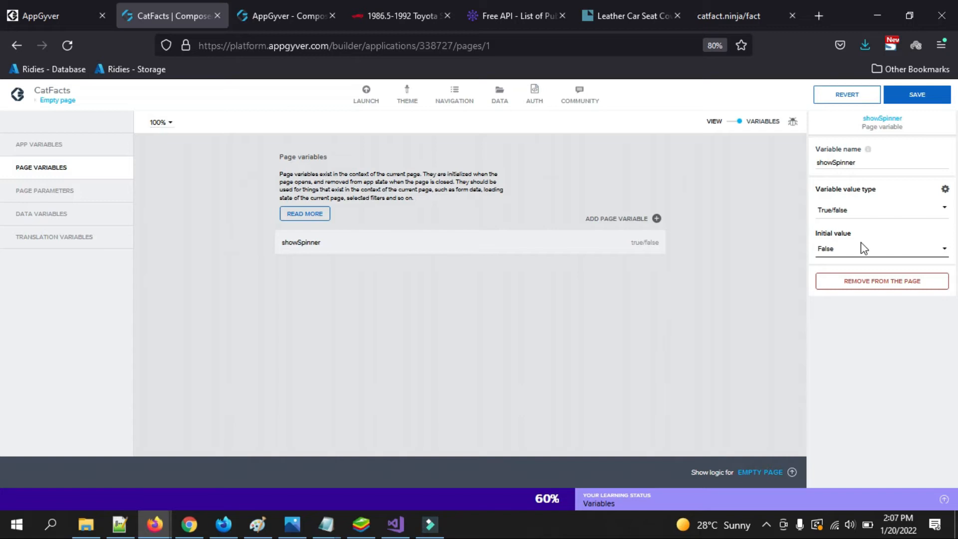
Add a second page variable named showFact with the value type True/false
{"action": "left_click", "coordinate": [615, 220]}
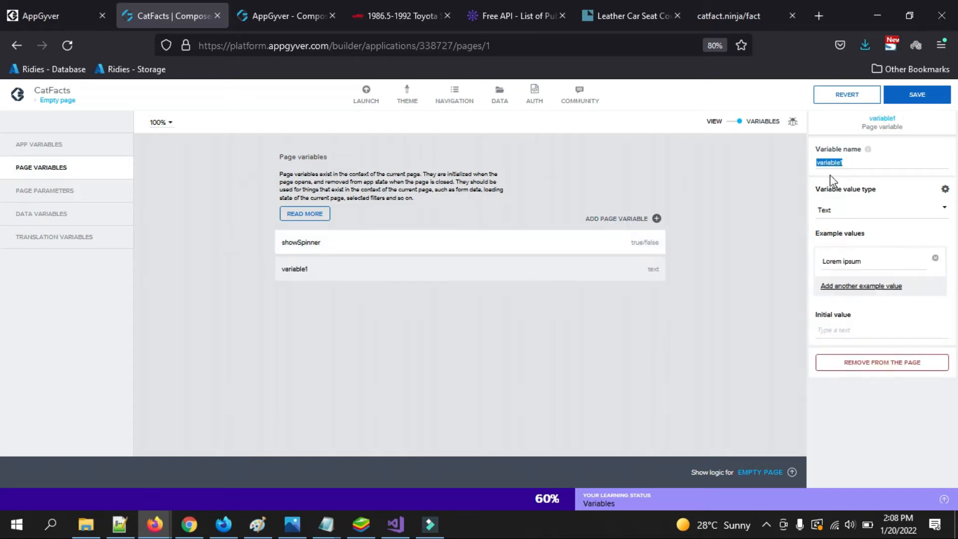
{"action": "type", "text": "sho"}
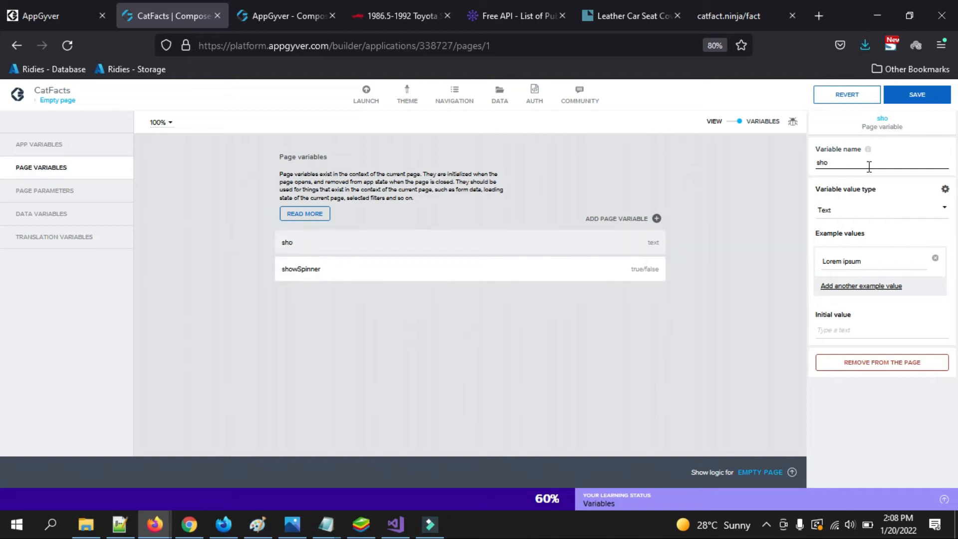
{"action": "type", "text": "wFact"}
{"action": "left_click", "coordinate": [858, 212]}
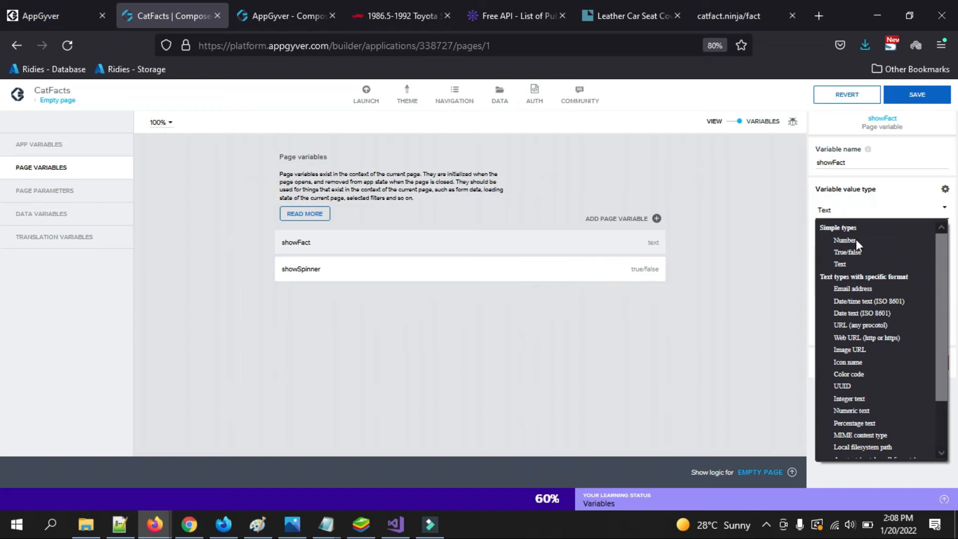
{"action": "left_click", "coordinate": [852, 252]}
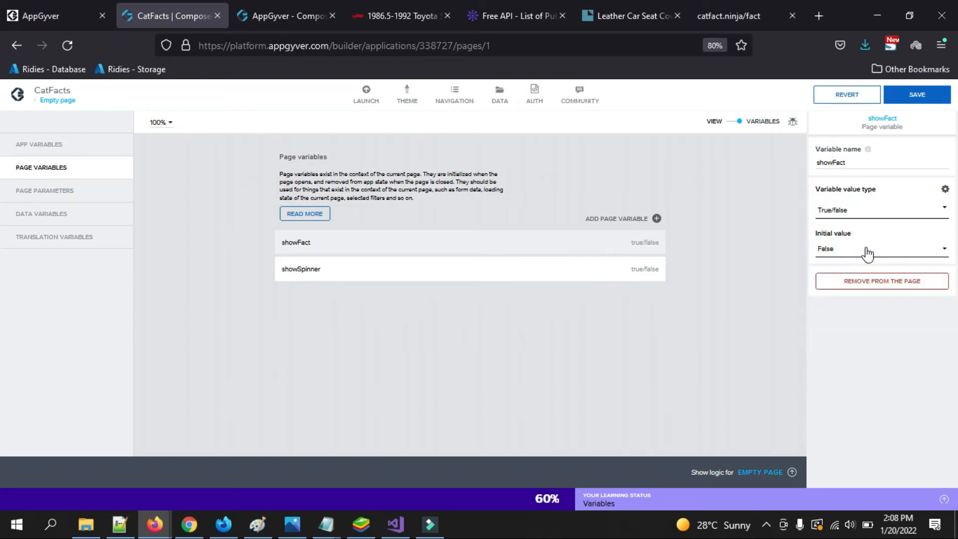
Set the showFact variable's initial value to True and save the application
{"action": "left_click", "coordinate": [867, 252]}
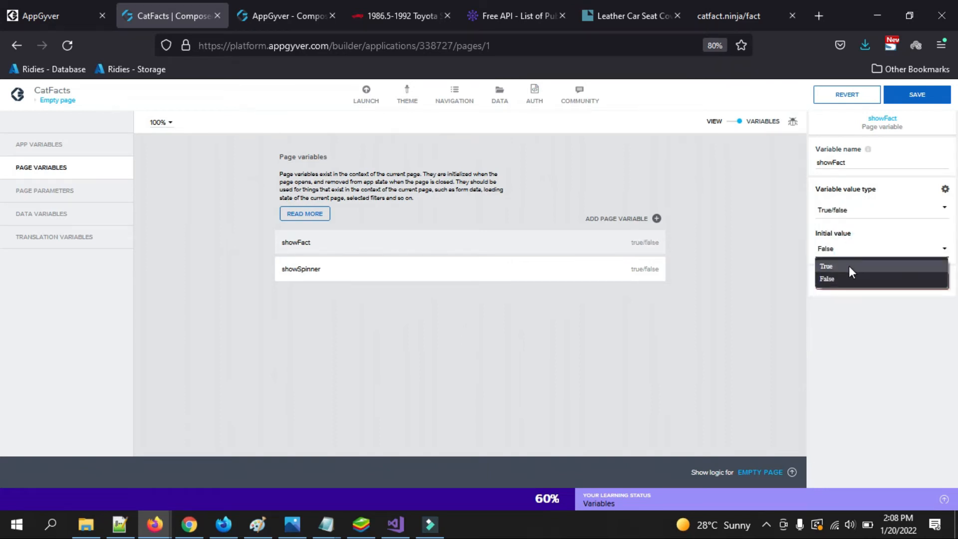
{"action": "left_click", "coordinate": [848, 265]}
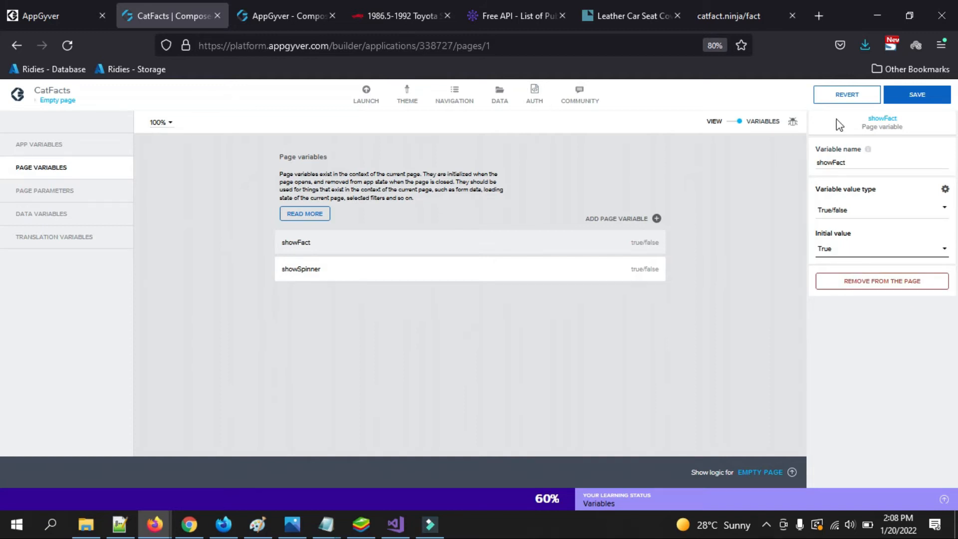
{"action": "left_click", "coordinate": [912, 96]}
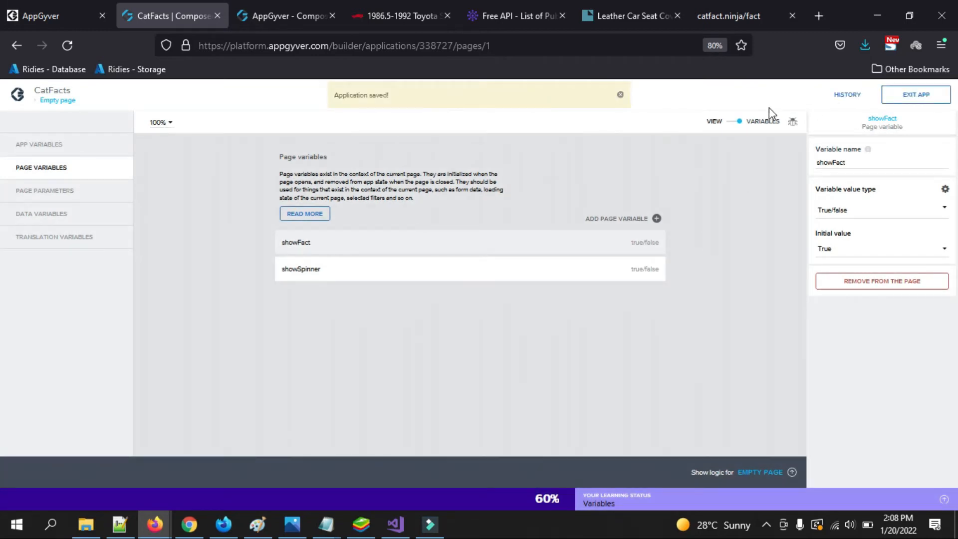
Return to the page view and bind the spinner's Visible property to the page variable showSpinner
{"action": "left_click", "coordinate": [732, 127]}
{"action": "left_click", "coordinate": [464, 200]}
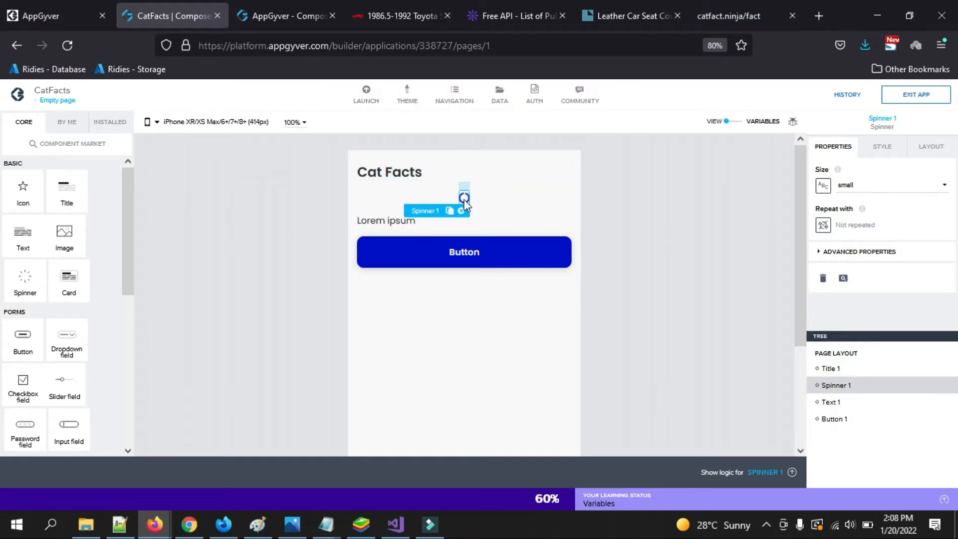
{"action": "left_click", "coordinate": [821, 256]}
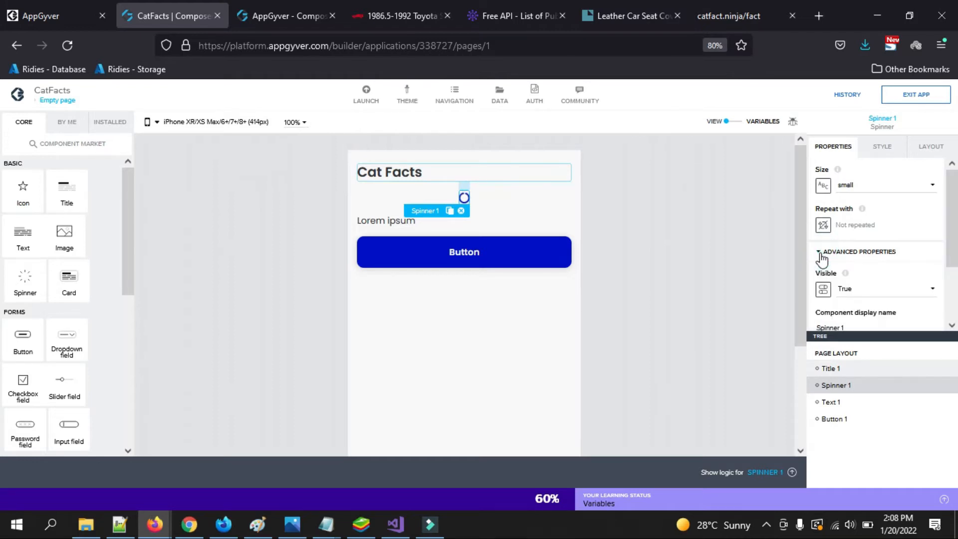
{"action": "left_click", "coordinate": [823, 290]}
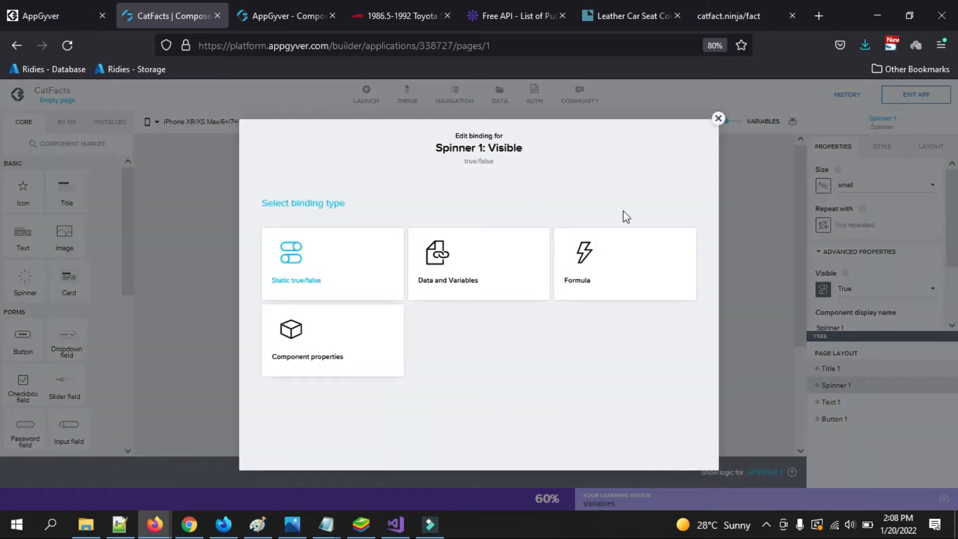
{"action": "left_click", "coordinate": [441, 254]}
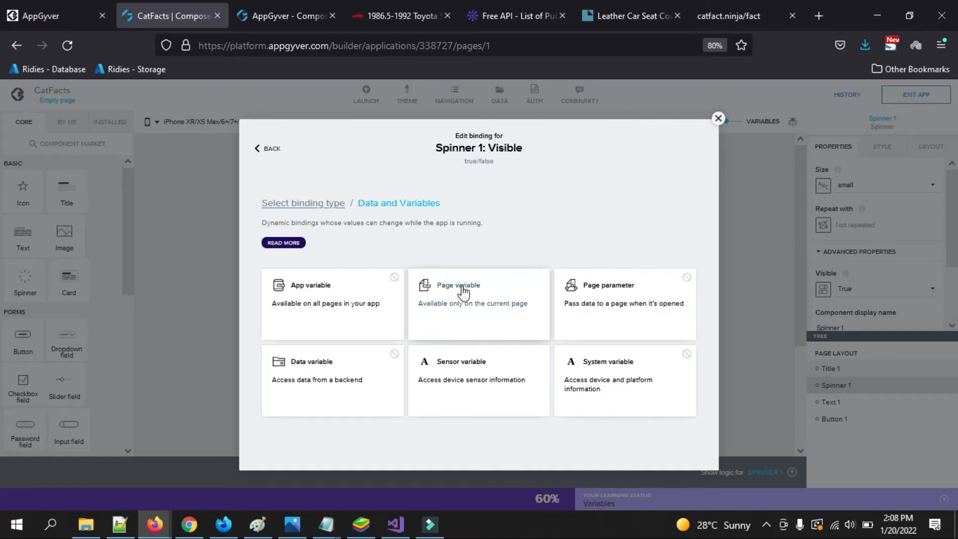
{"action": "left_click", "coordinate": [462, 292]}
{"action": "left_click", "coordinate": [420, 323]}
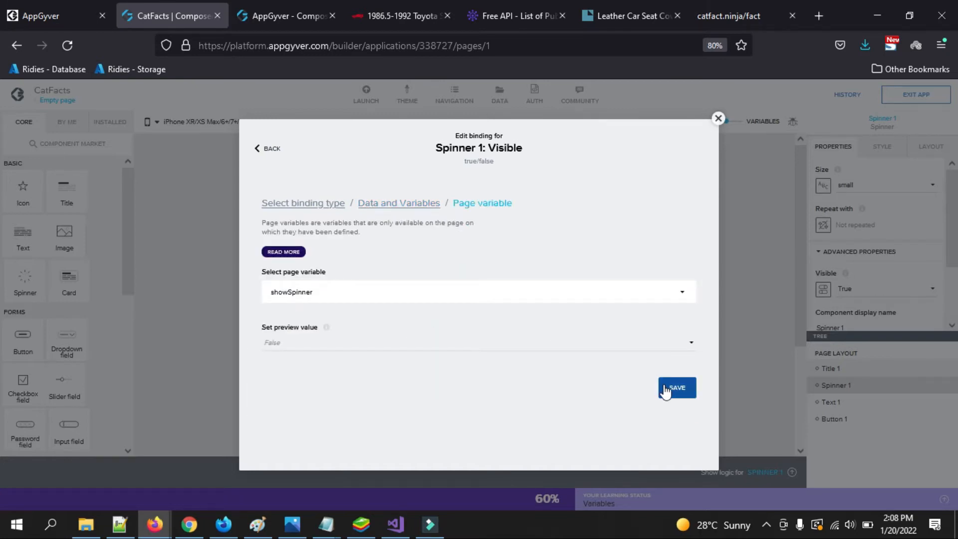
{"action": "left_click", "coordinate": [666, 393]}
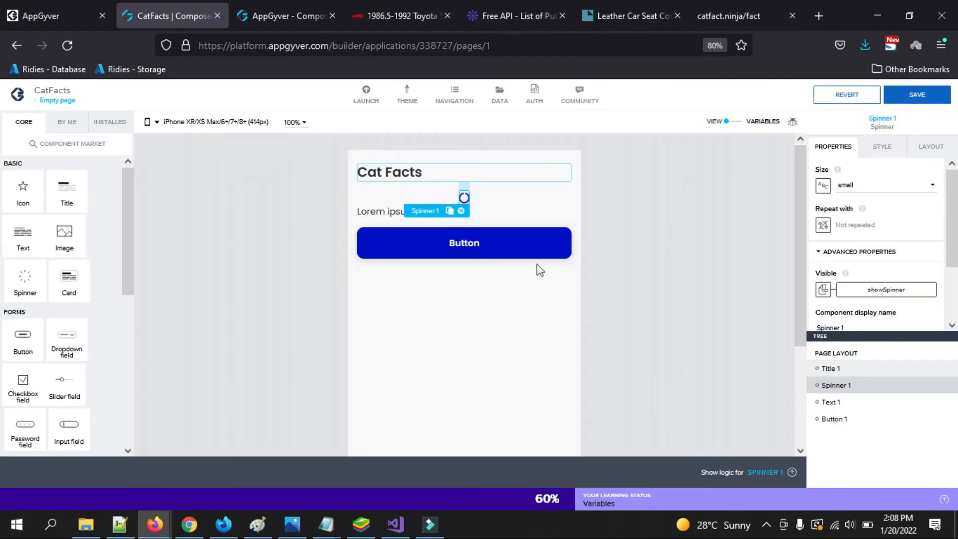
Bind the Visible property of the fact text below the spinner to the page variable showFact
{"action": "left_click", "coordinate": [374, 216]}
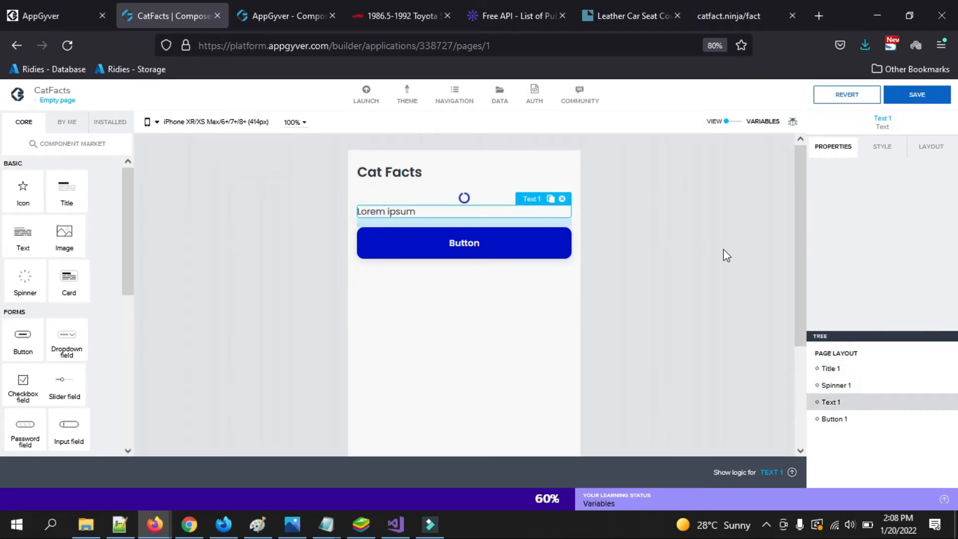
{"action": "left_click", "coordinate": [822, 254]}
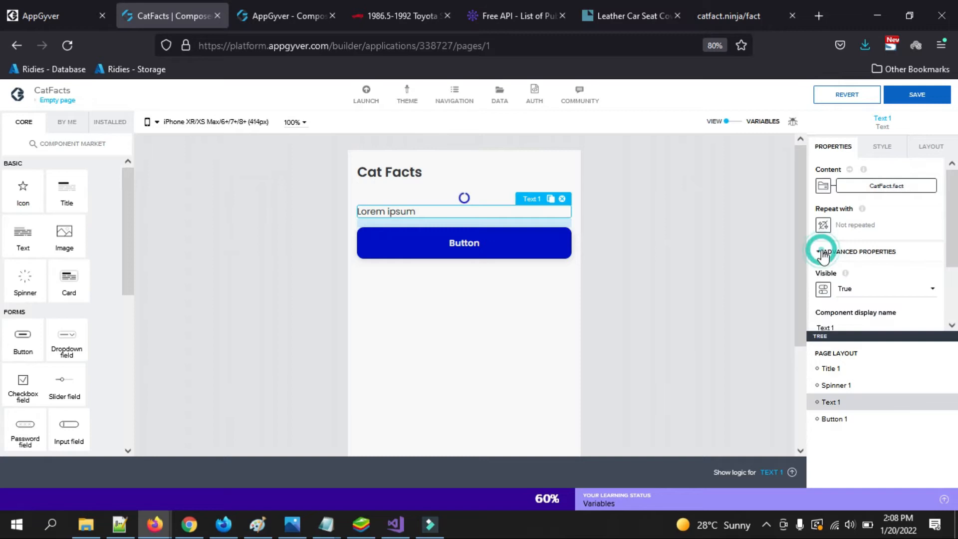
{"action": "scroll", "coordinate": [878, 249], "scroll_direction": "down", "scroll_amount": 1}
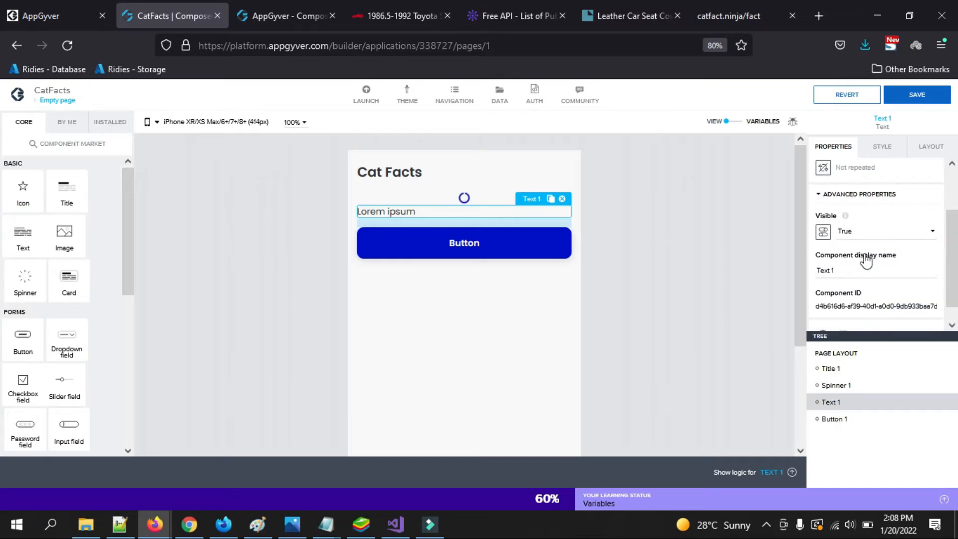
{"action": "left_click", "coordinate": [823, 232]}
{"action": "left_click", "coordinate": [500, 248]}
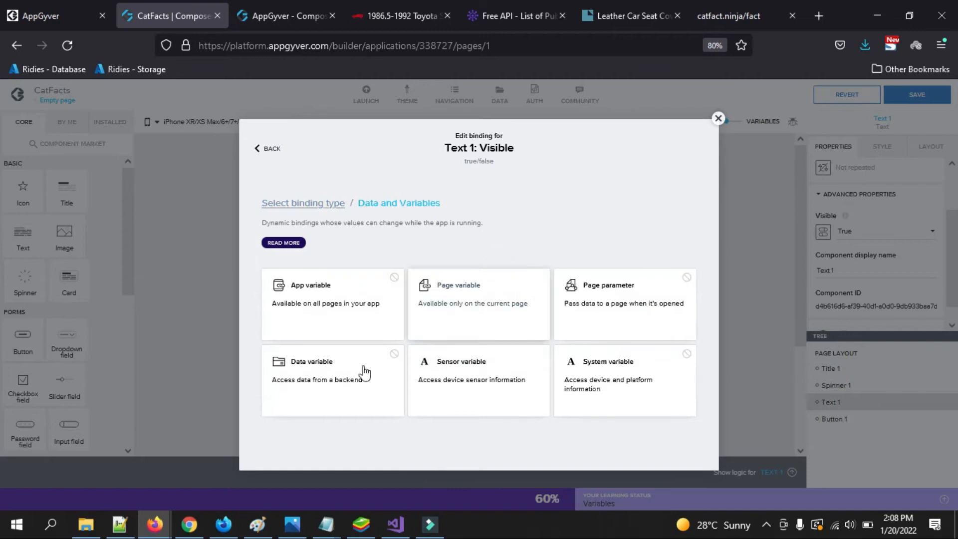
{"action": "left_click", "coordinate": [465, 304]}
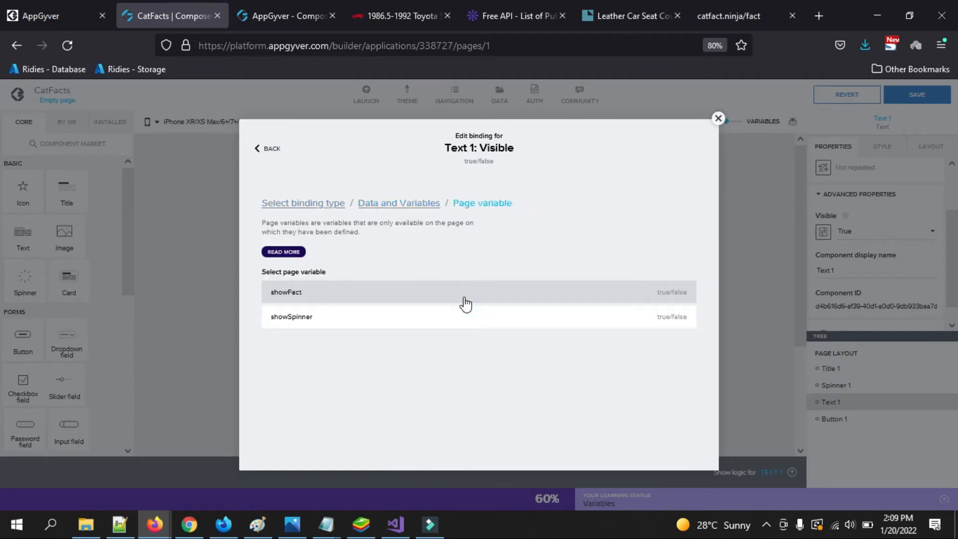
{"action": "left_click", "coordinate": [430, 296]}
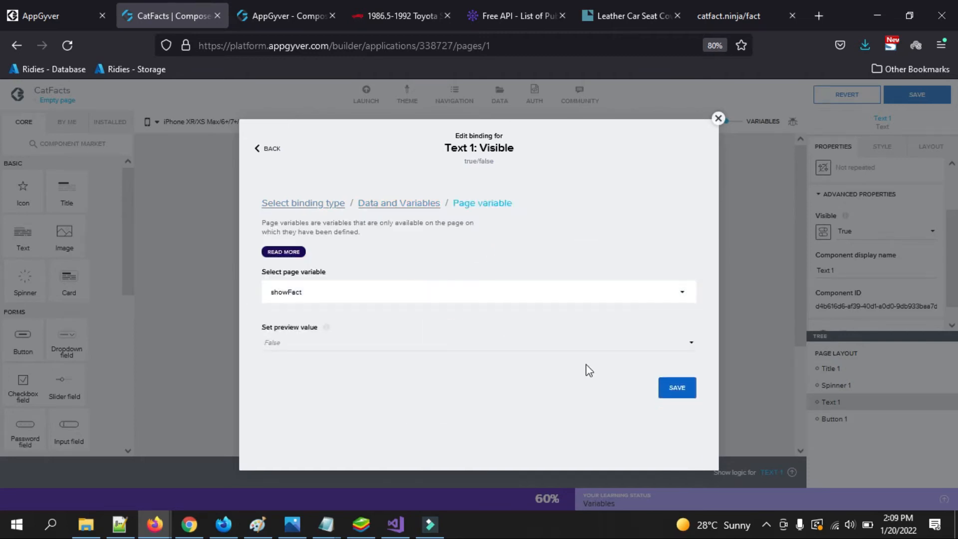
{"action": "left_click", "coordinate": [663, 386]}
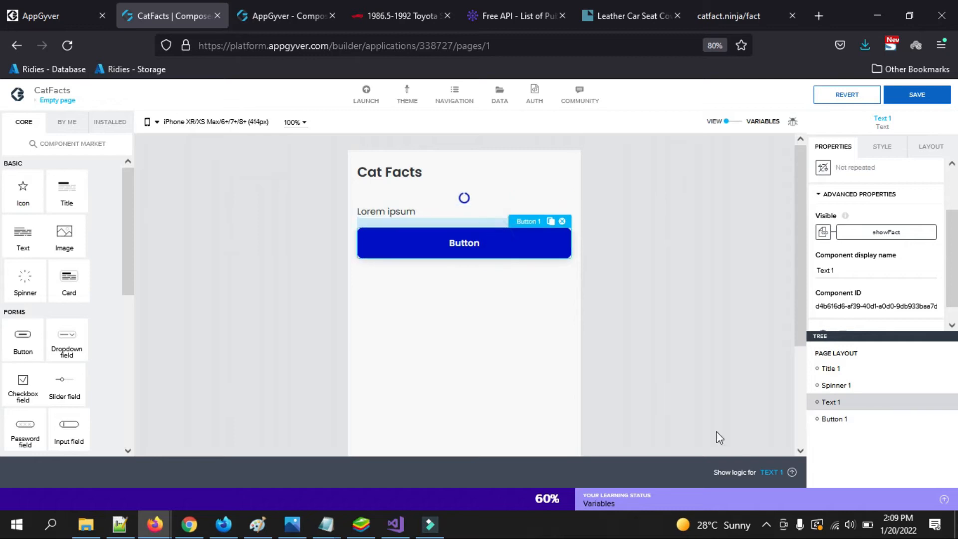
Add a Set page variable function to the button's logic, duplicate it, and stack both copies below Get record
{"action": "left_click", "coordinate": [788, 472]}
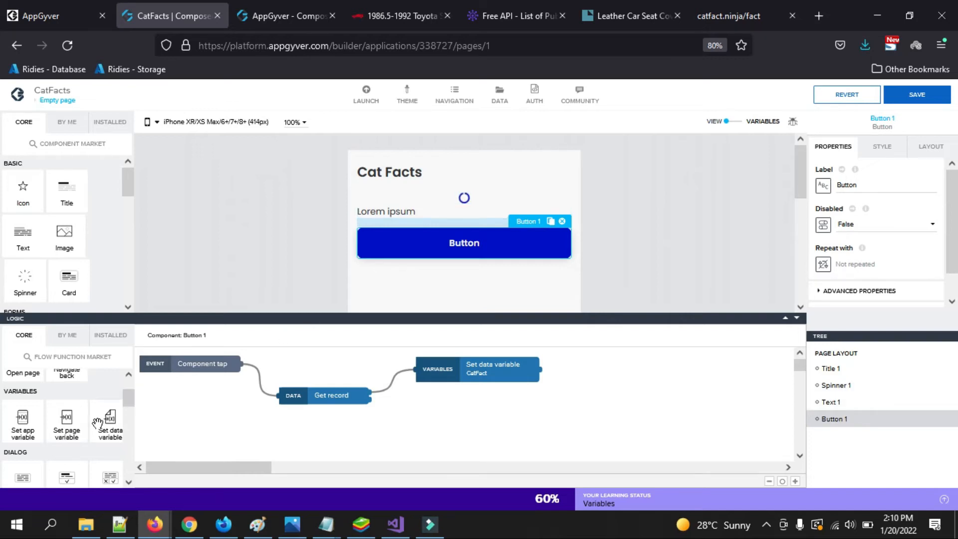
{"action": "left_click_drag", "start_coordinate": [52, 427], "coordinate": [335, 424]}
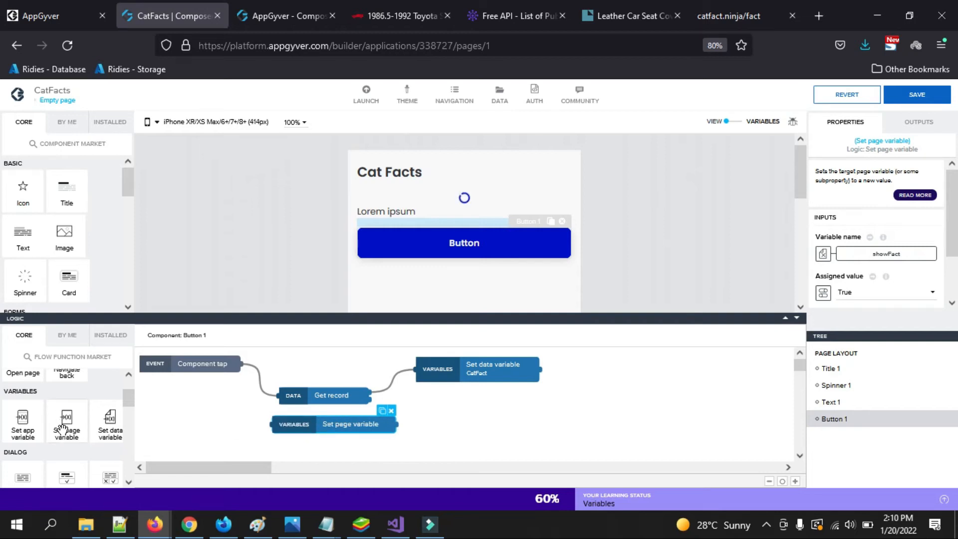
{"action": "left_click", "coordinate": [382, 410]}
{"action": "left_click", "coordinate": [370, 412]}
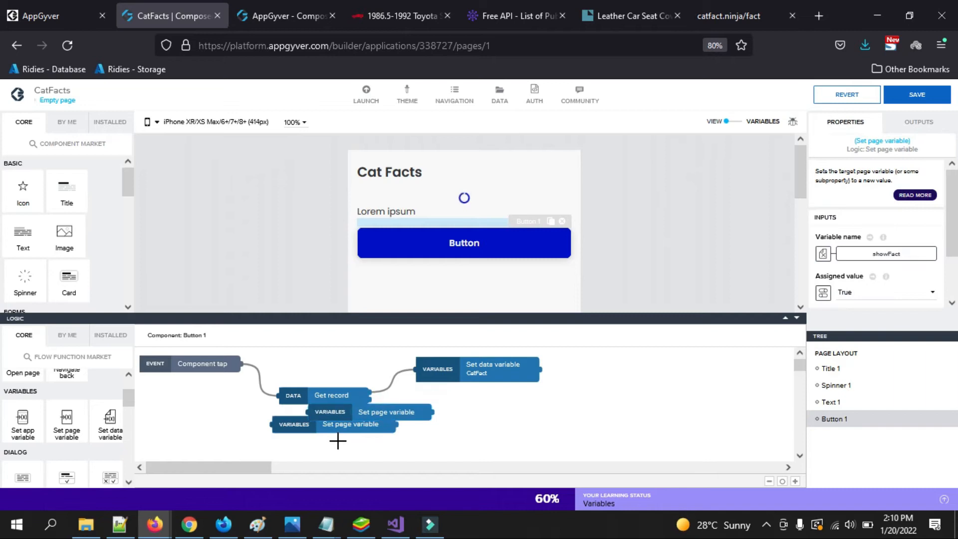
{"action": "left_click", "coordinate": [337, 439]}
{"action": "left_click", "coordinate": [352, 414]}
{"action": "mouse_move", "coordinate": [337, 430]}
{"action": "left_mouse_down"}
{"action": "mouse_move", "coordinate": [314, 448]}
{"action": "mouse_move", "coordinate": [330, 418]}
{"action": "mouse_move", "coordinate": [333, 442]}
{"action": "left_mouse_up"}
{"action": "left_click", "coordinate": [330, 421]}
{"action": "left_click", "coordinate": [333, 419]}
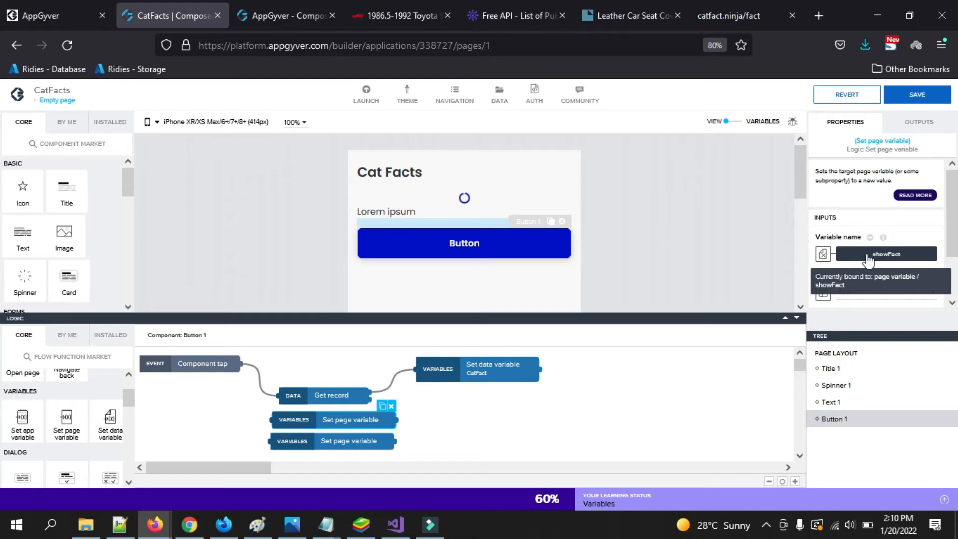
Change the lower Set page variable function's target variable to showSpinner
{"action": "left_click", "coordinate": [336, 442]}
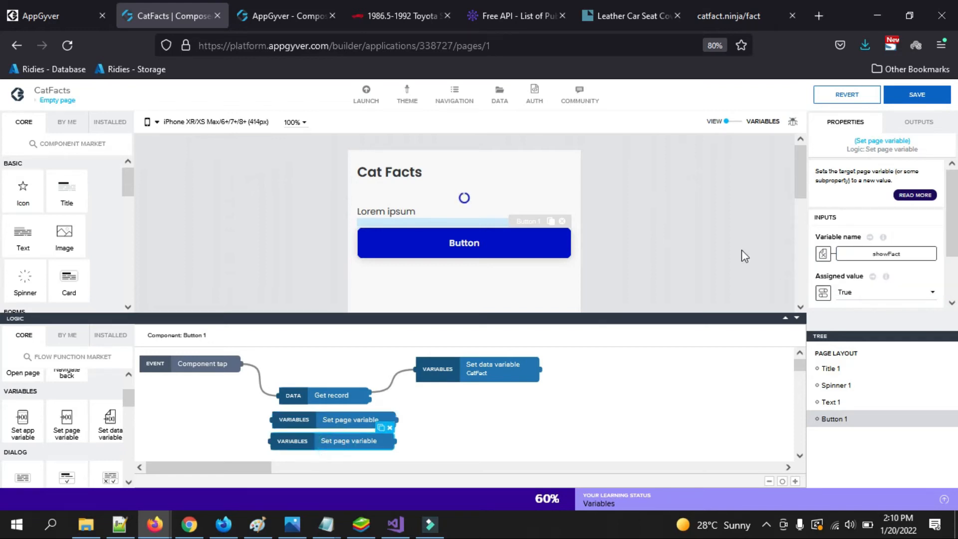
{"action": "left_click", "coordinate": [901, 255]}
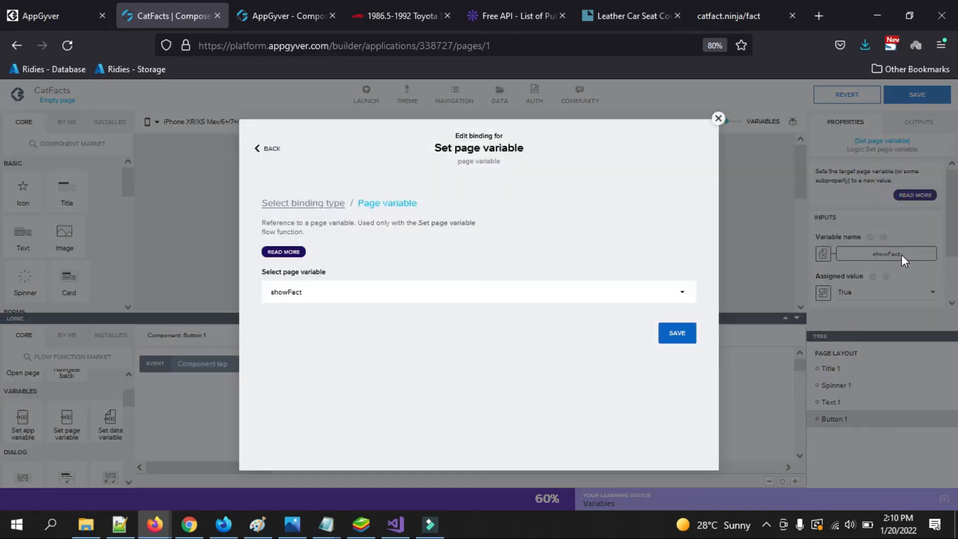
{"action": "left_click", "coordinate": [593, 292]}
{"action": "left_click", "coordinate": [540, 320]}
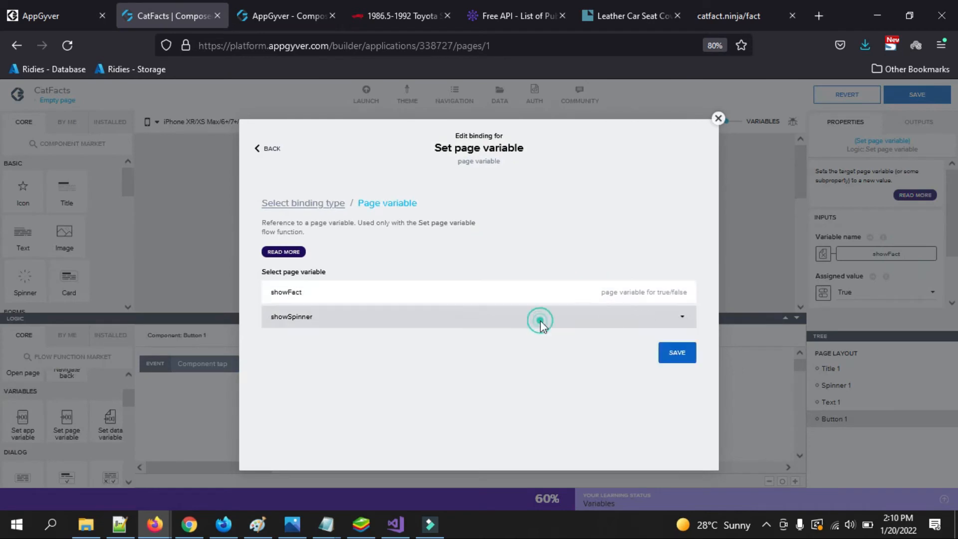
{"action": "left_click", "coordinate": [684, 334]}
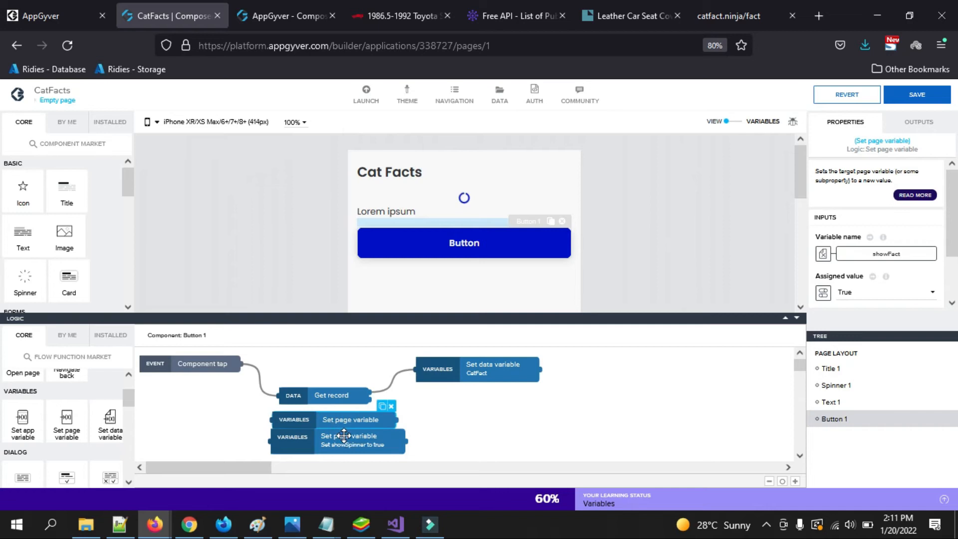
Connect the button's Component tap event to both Set page variable functions
{"action": "left_click_drag", "start_coordinate": [357, 418], "coordinate": [360, 414]}
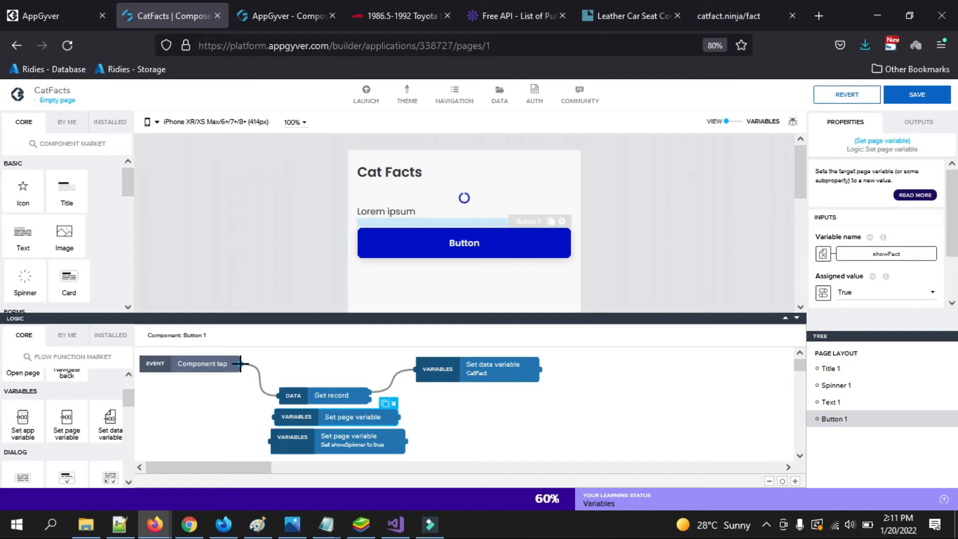
{"action": "left_click_drag", "start_coordinate": [241, 363], "coordinate": [272, 417]}
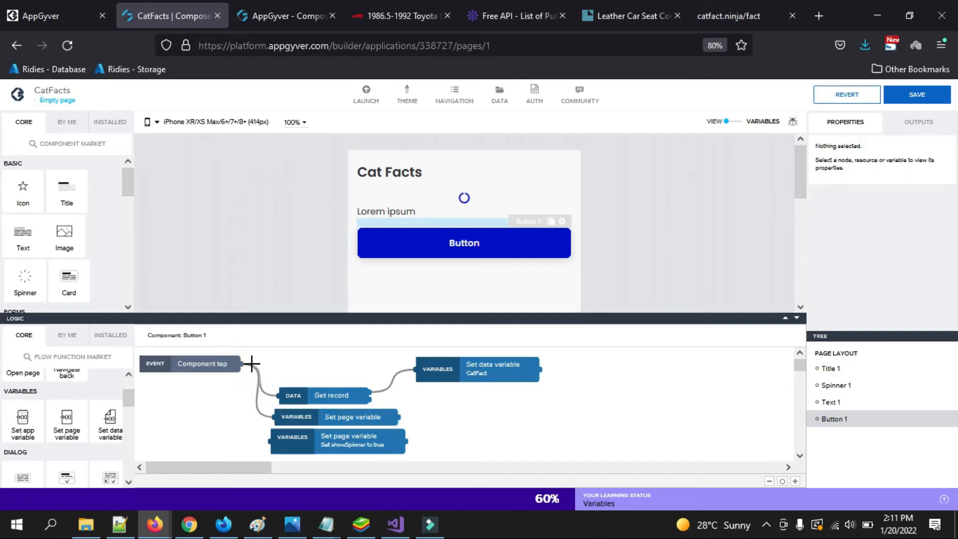
{"action": "left_click_drag", "start_coordinate": [240, 363], "coordinate": [268, 441]}
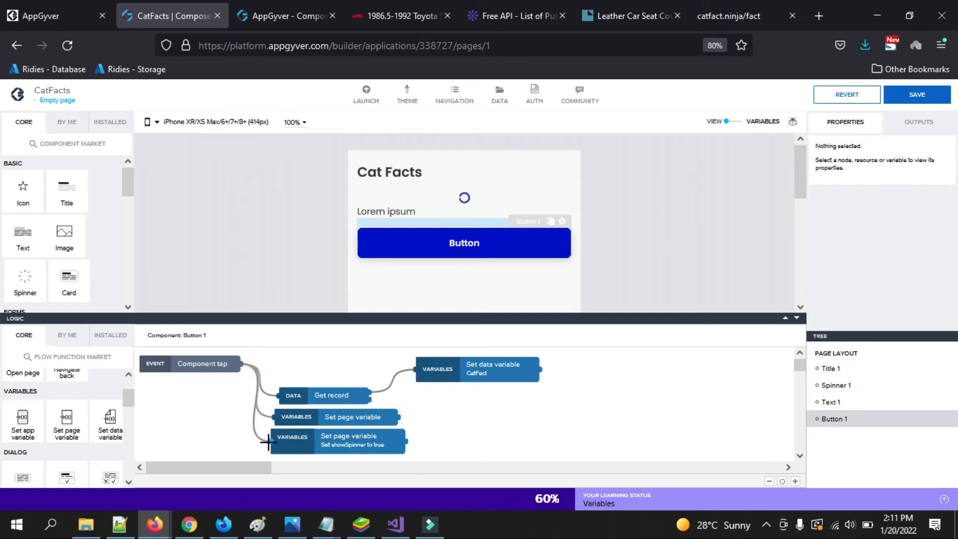
Set the assigned value of the showFact Set page variable function to False
{"action": "left_click", "coordinate": [323, 417]}
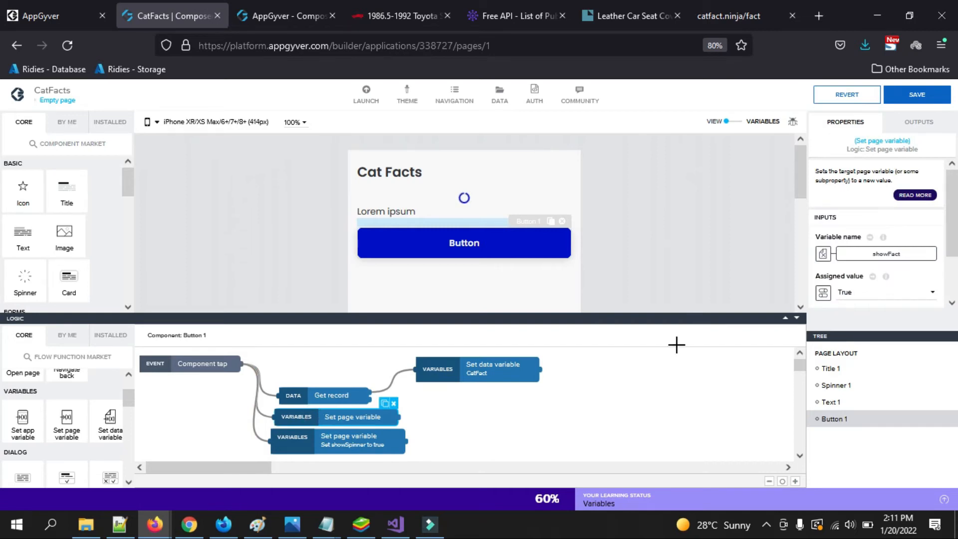
{"action": "left_click", "coordinate": [907, 294]}
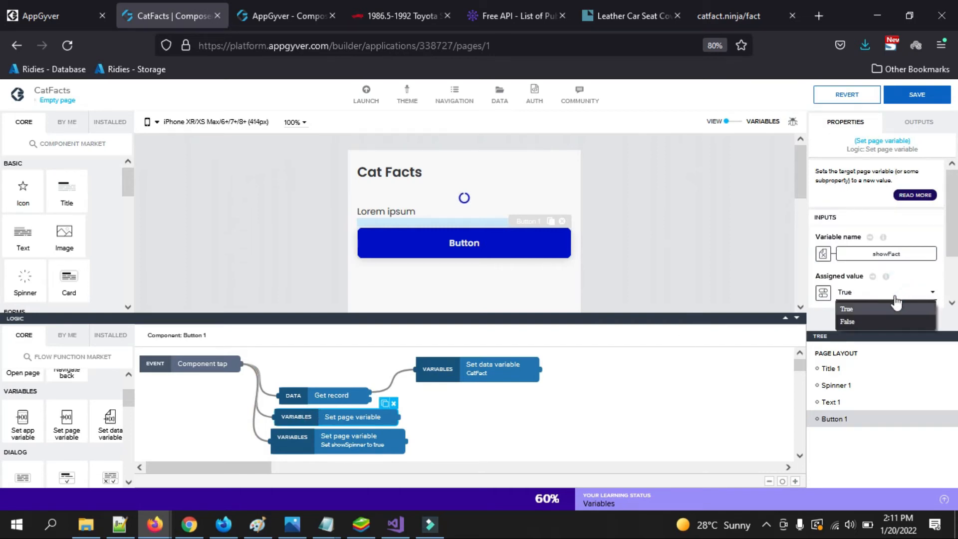
{"action": "left_click", "coordinate": [873, 319]}
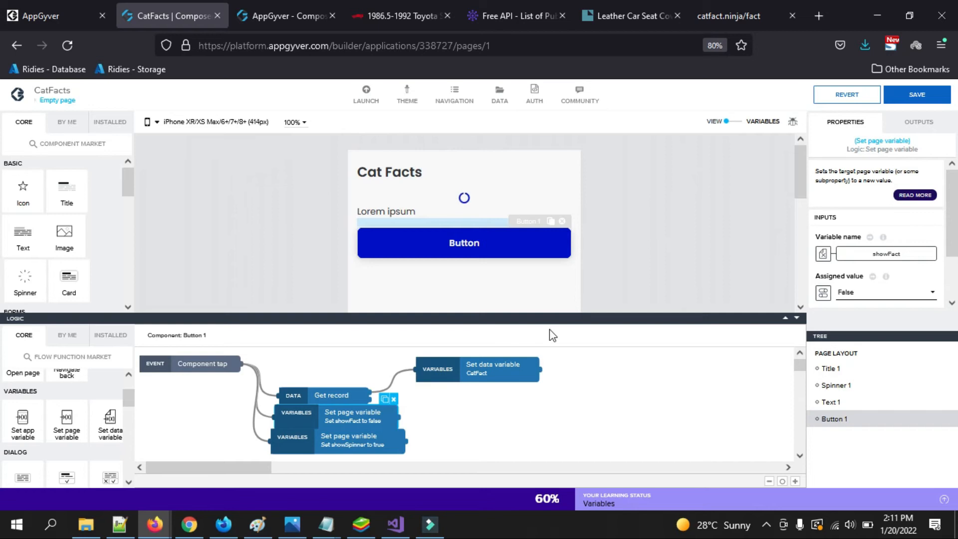
Duplicate the showSpinner Set page variable function and place the copy below the CatFact Set data variable function
{"action": "left_click", "coordinate": [352, 442]}
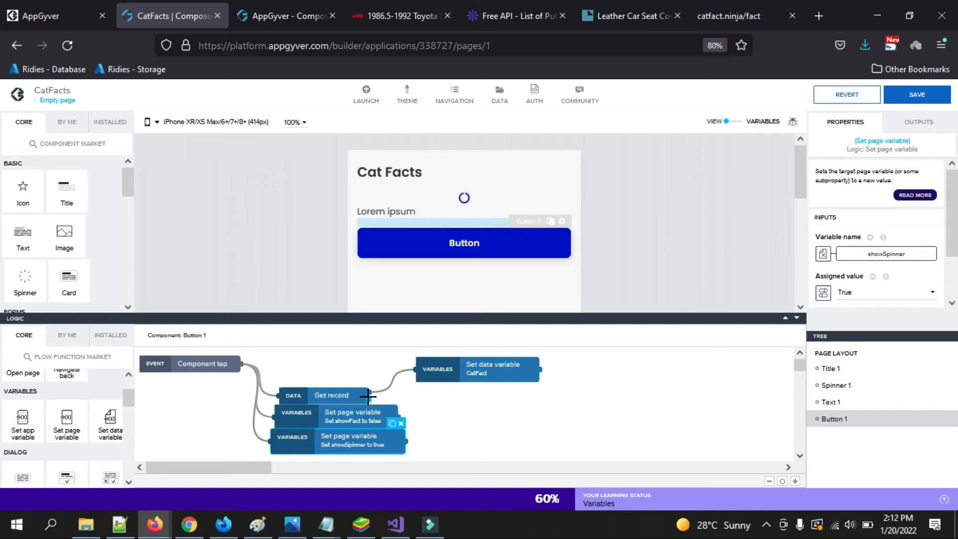
{"action": "left_click", "coordinate": [392, 424]}
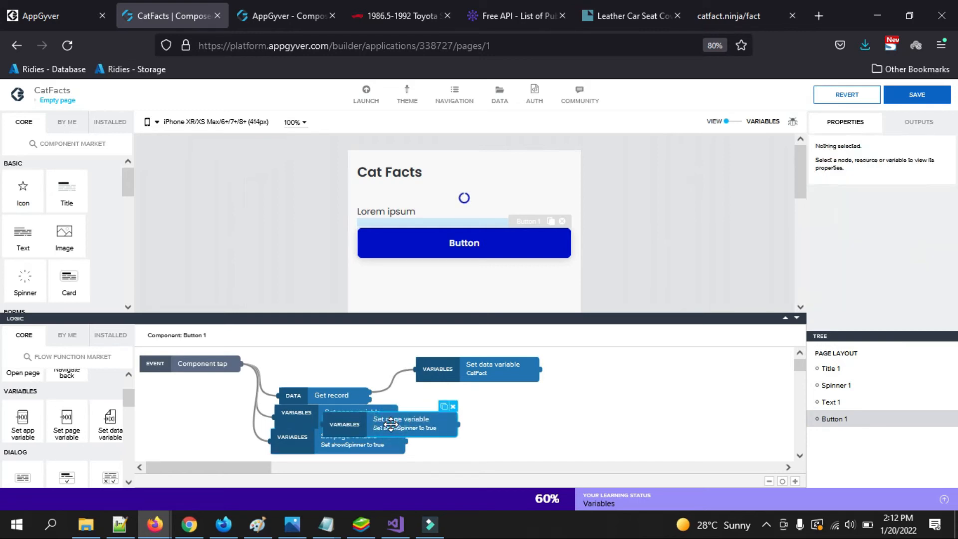
{"action": "left_click", "coordinate": [397, 424]}
{"action": "left_click", "coordinate": [403, 423]}
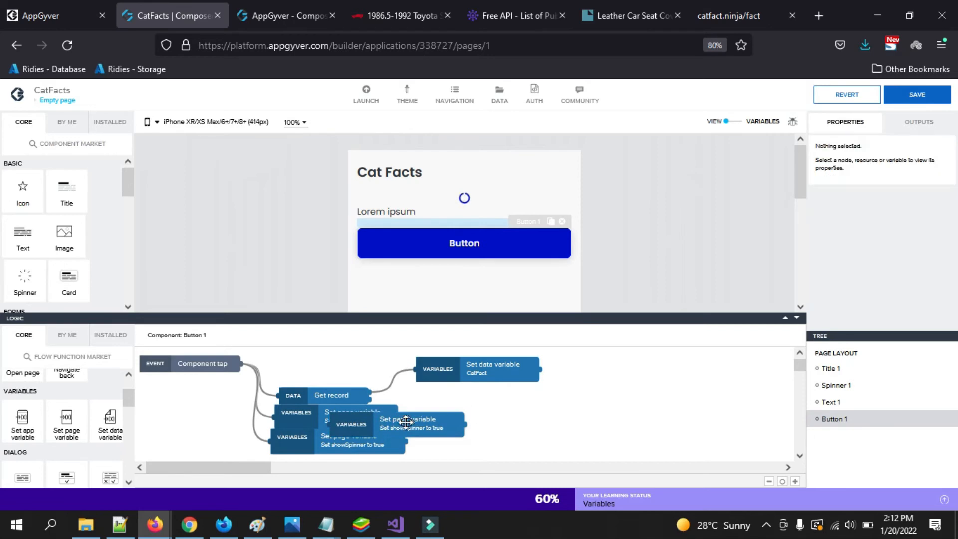
{"action": "left_click_drag", "start_coordinate": [446, 403], "coordinate": [546, 380]}
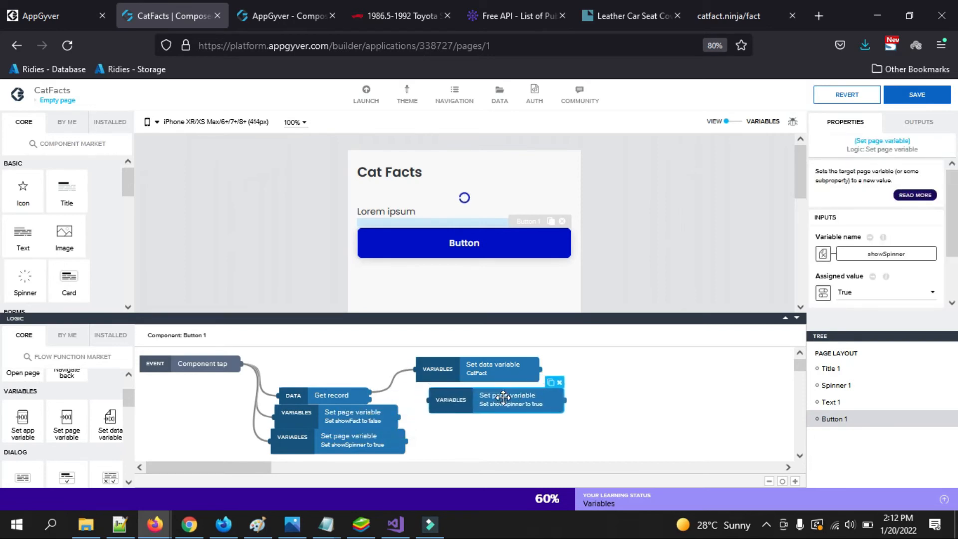
Duplicate the connected showSpinner function again and place this second copy beneath the first one
{"action": "left_click", "coordinate": [378, 442]}
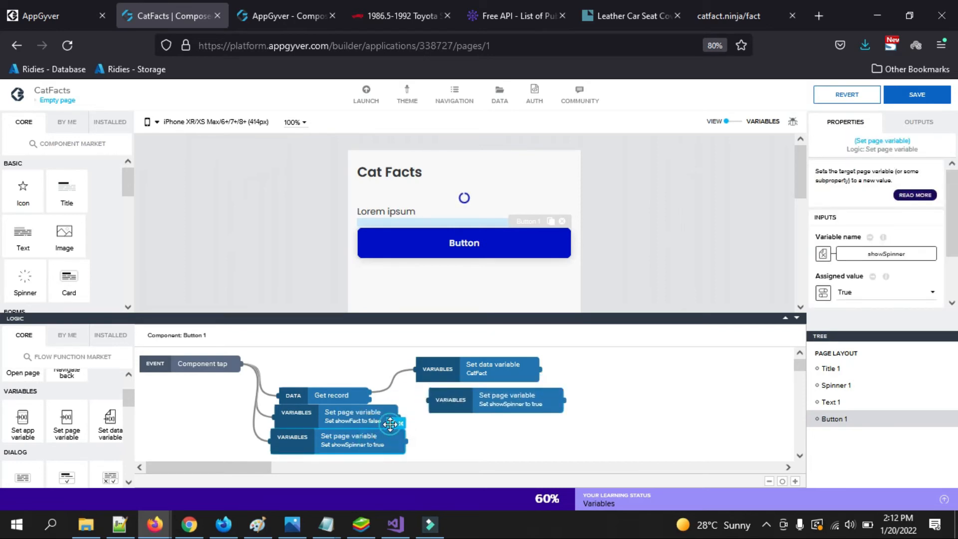
{"action": "left_click", "coordinate": [391, 422]}
{"action": "left_click", "coordinate": [504, 424]}
{"action": "left_click", "coordinate": [500, 423]}
{"action": "left_click_drag", "start_coordinate": [501, 423], "coordinate": [545, 425]}
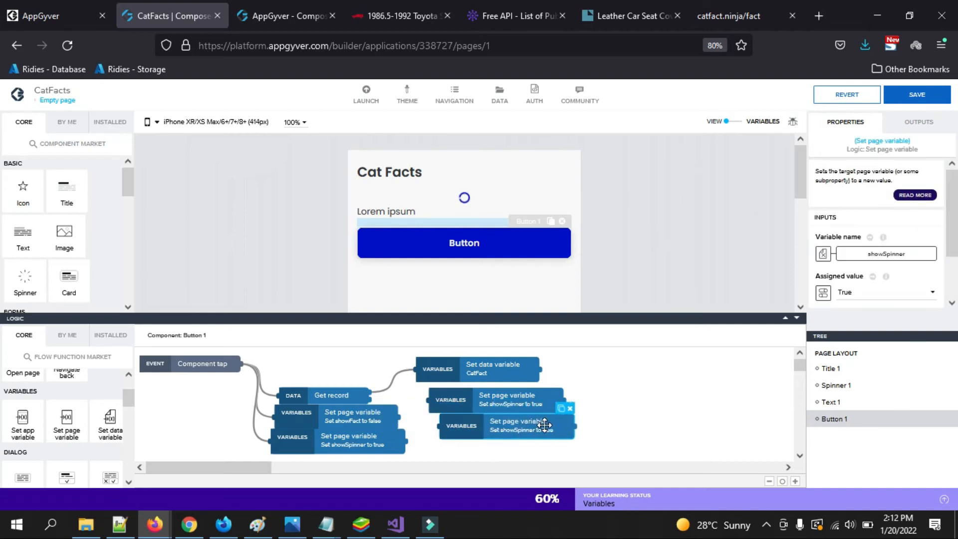
Set the assigned value of the upper unconnected showSpinner copy to False
{"action": "left_click", "coordinate": [527, 402]}
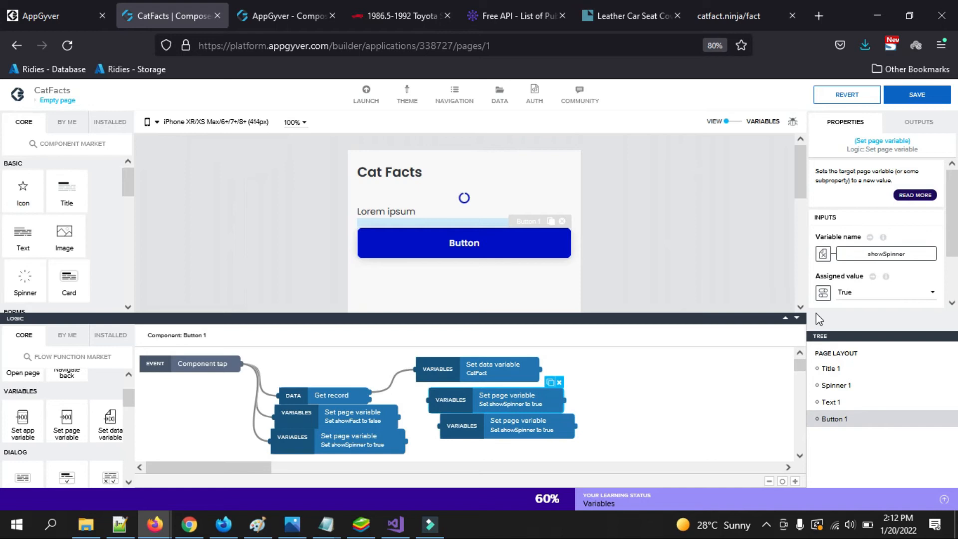
{"action": "left_click", "coordinate": [867, 299]}
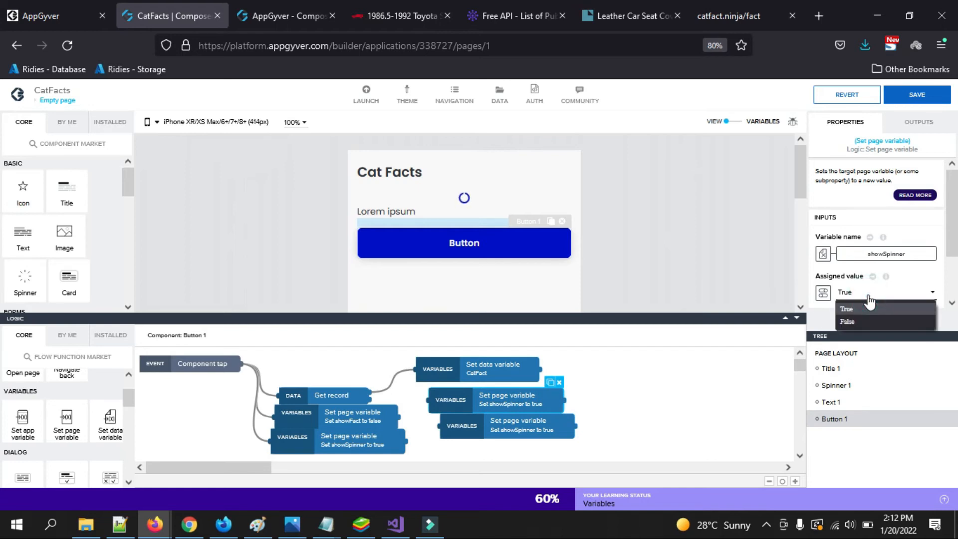
{"action": "left_click", "coordinate": [865, 322]}
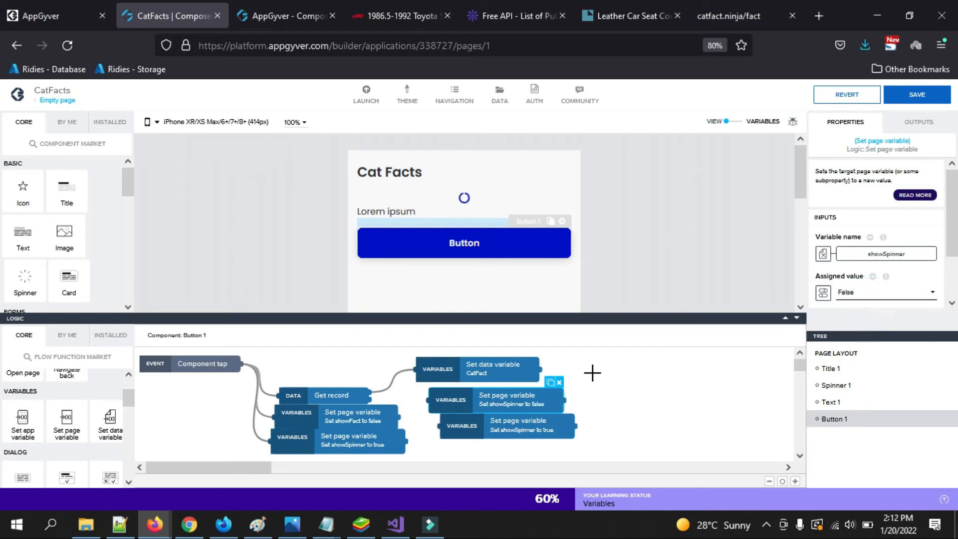
Set the assigned value of the lower unconnected showSpinner copy to False
{"action": "left_click", "coordinate": [526, 435]}
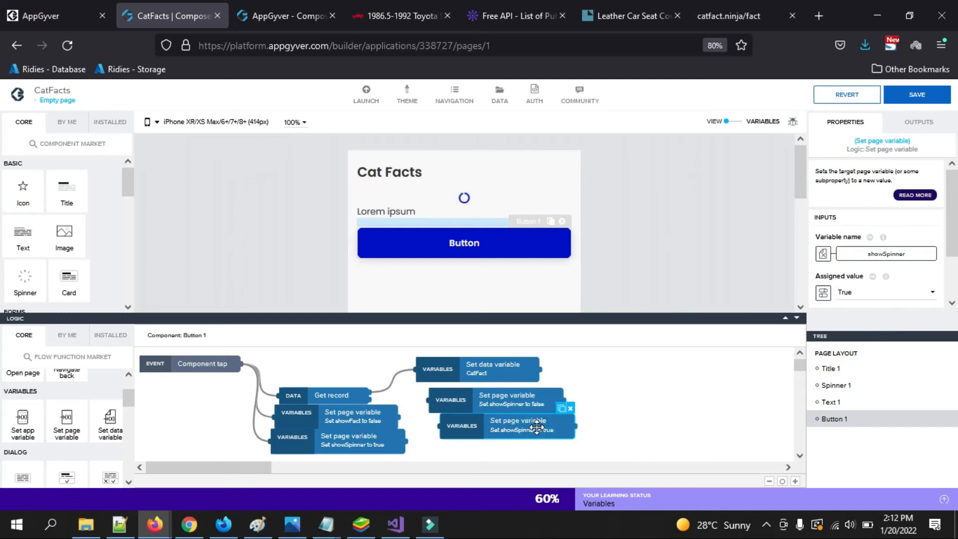
{"action": "left_click", "coordinate": [864, 293]}
{"action": "left_click", "coordinate": [861, 320]}
Delete the upper of the two unconnected showSpinner copies
{"action": "left_click", "coordinate": [507, 397]}
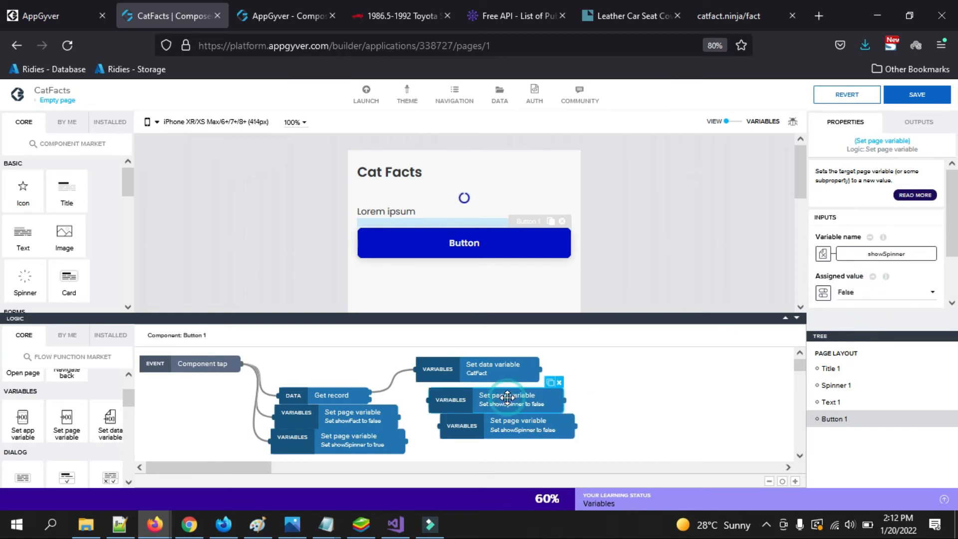
{"action": "left_click", "coordinate": [559, 382]}
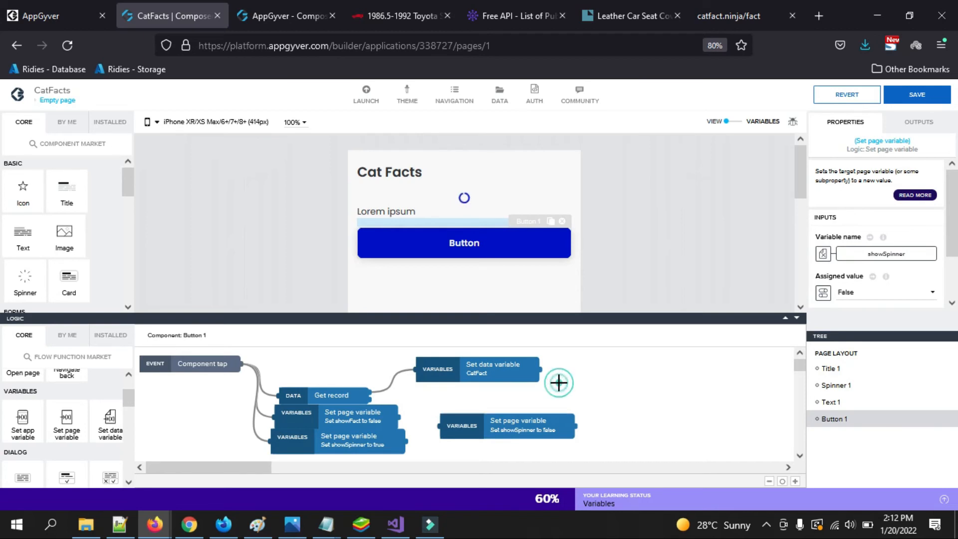
Move the remaining showSpinner copy up, duplicate the showFact Set page variable function, and place its copy directly beneath
{"action": "left_click", "coordinate": [531, 423]}
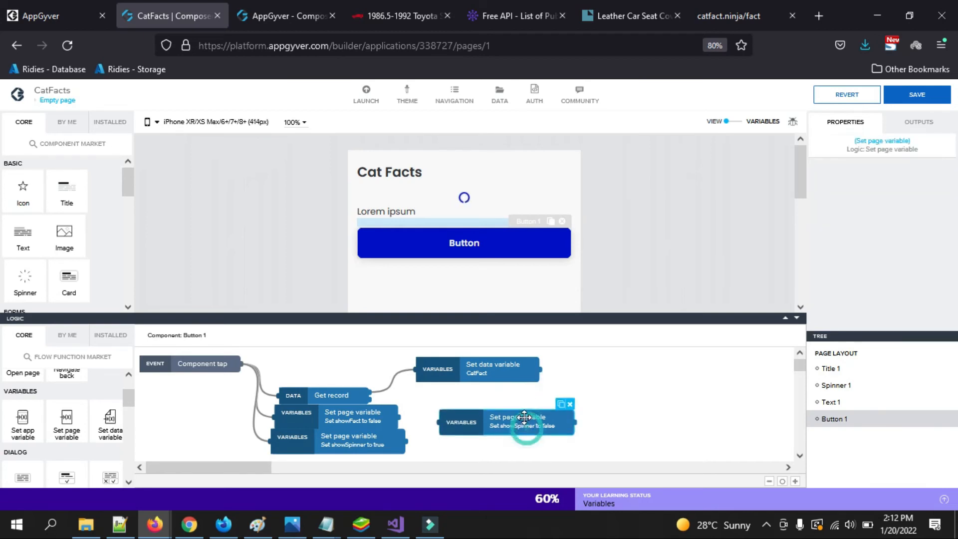
{"action": "left_click", "coordinate": [367, 420]}
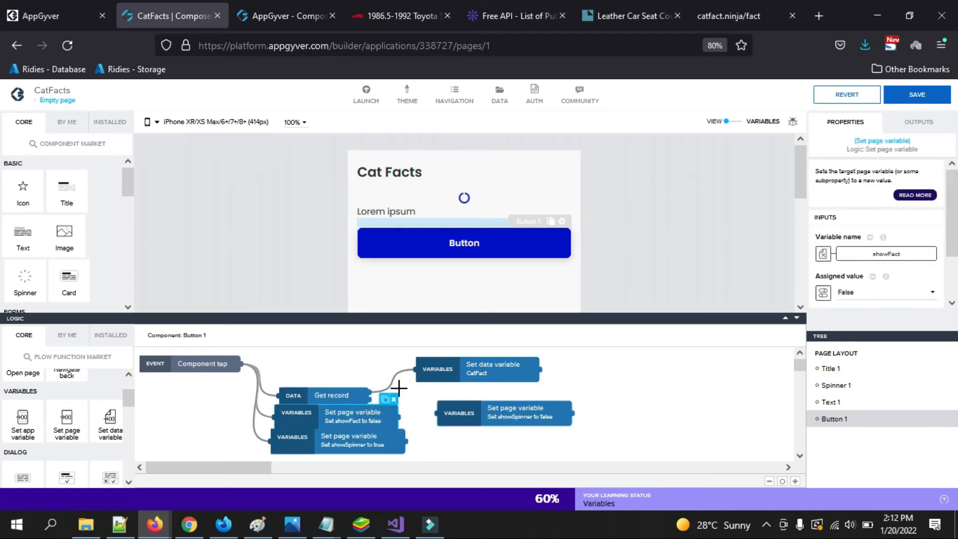
{"action": "left_click_drag", "start_coordinate": [391, 404], "coordinate": [385, 398]}
{"action": "left_click", "coordinate": [382, 401]}
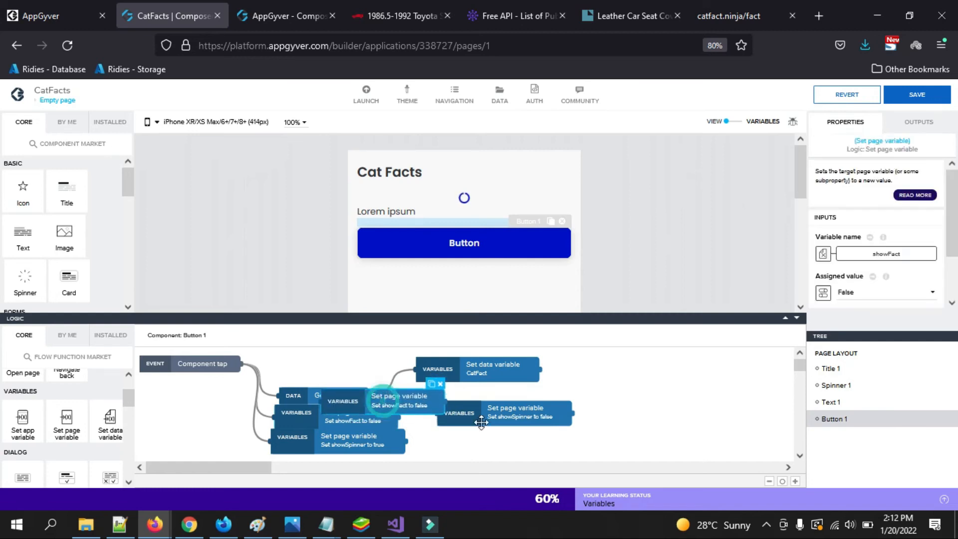
{"action": "left_click", "coordinate": [413, 412]}
{"action": "left_click_drag", "start_coordinate": [412, 412], "coordinate": [537, 442]}
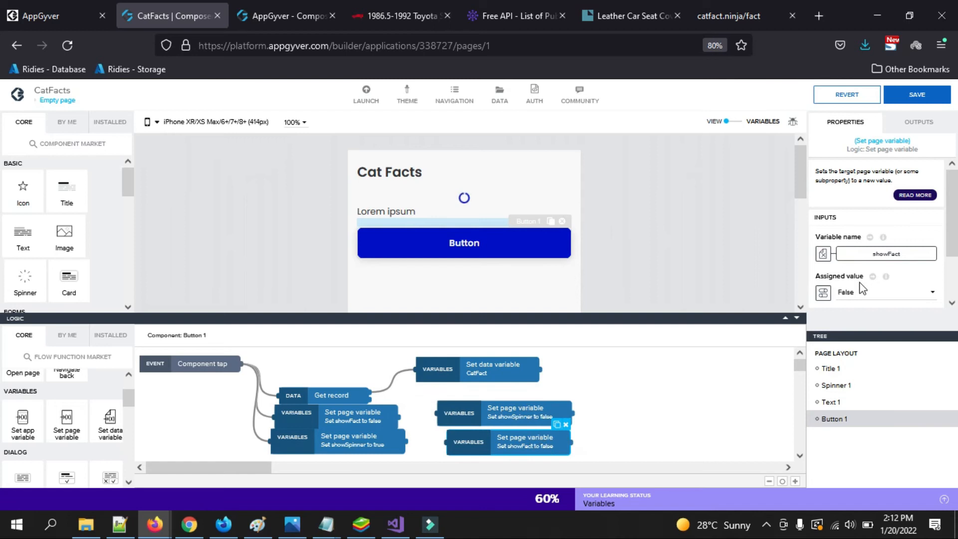
Set the assigned value of the unconnected showFact copy to True and check the showSpinner copy's value
{"action": "left_click", "coordinate": [866, 302]}
{"action": "left_click", "coordinate": [855, 310]}
{"action": "left_click", "coordinate": [486, 408]}
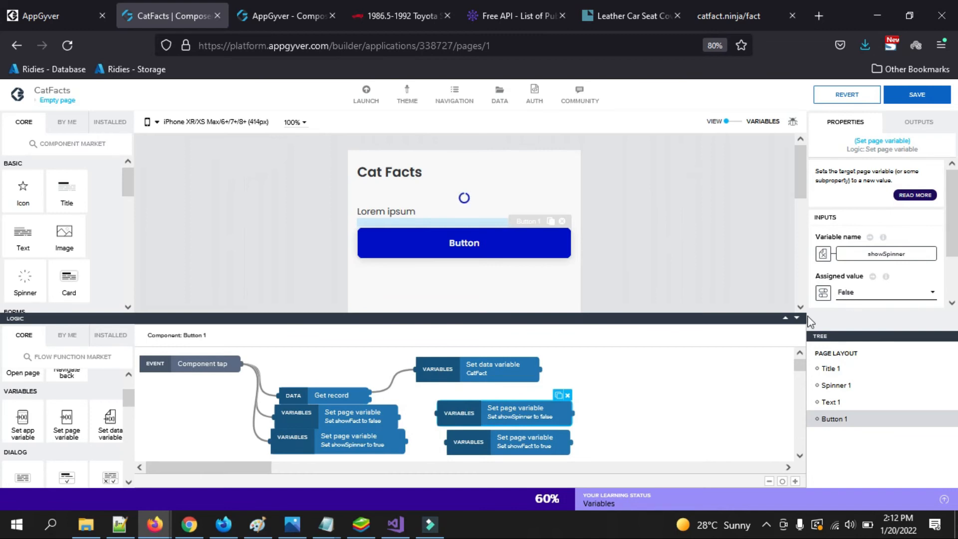
{"action": "left_click", "coordinate": [547, 439]}
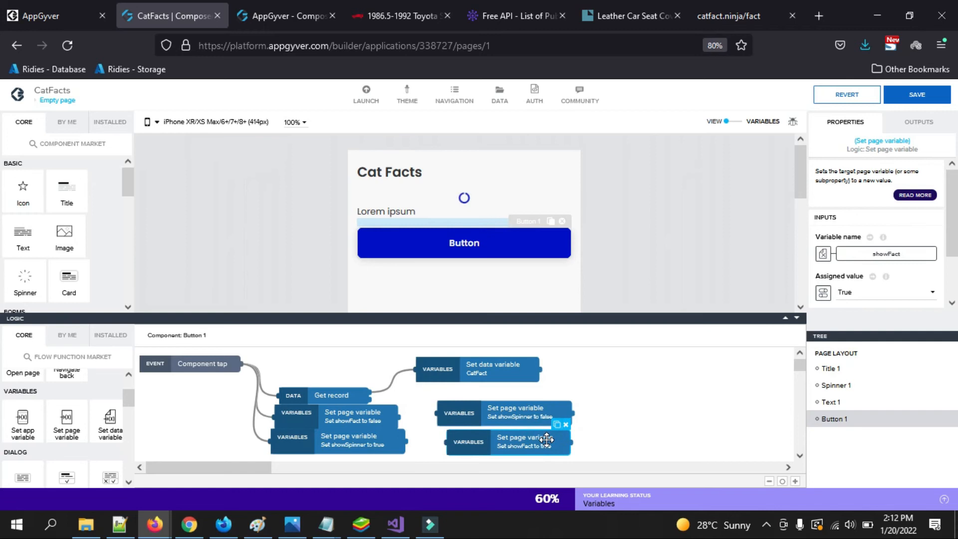
{"action": "left_click", "coordinate": [891, 295]}
{"action": "left_click", "coordinate": [871, 308]}
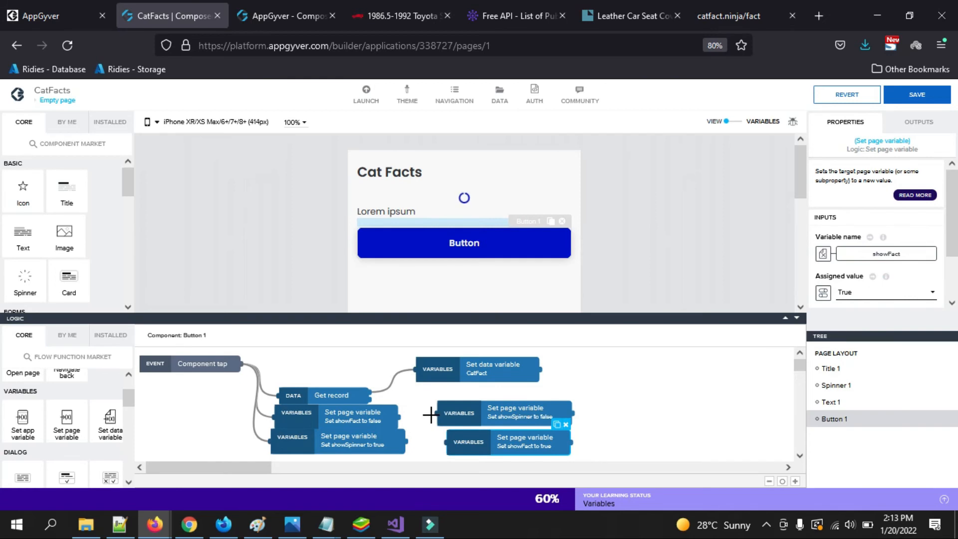
Connect Get record's output to the showSpinner False and showFact True functions, and save the application
{"action": "left_click_drag", "start_coordinate": [369, 392], "coordinate": [419, 408]}
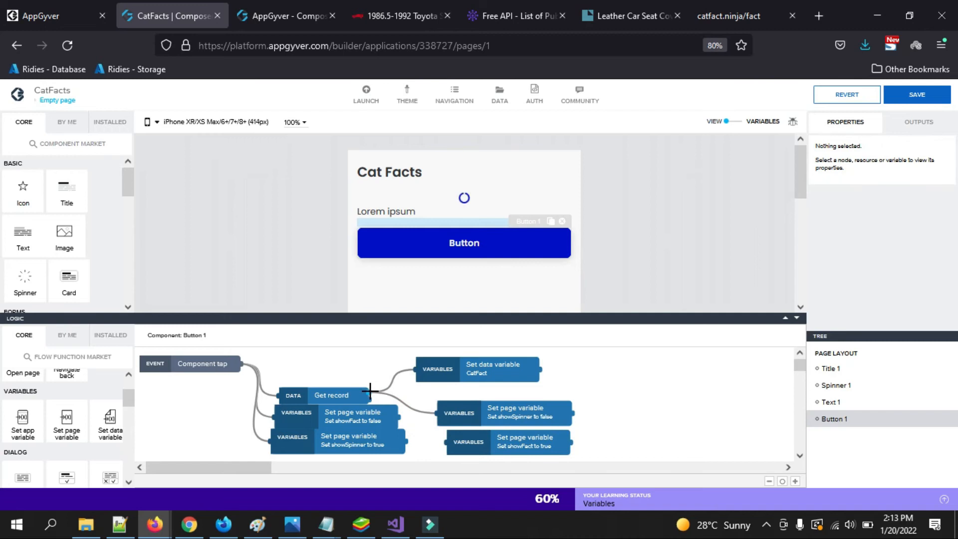
{"action": "left_click_drag", "start_coordinate": [369, 390], "coordinate": [445, 442]}
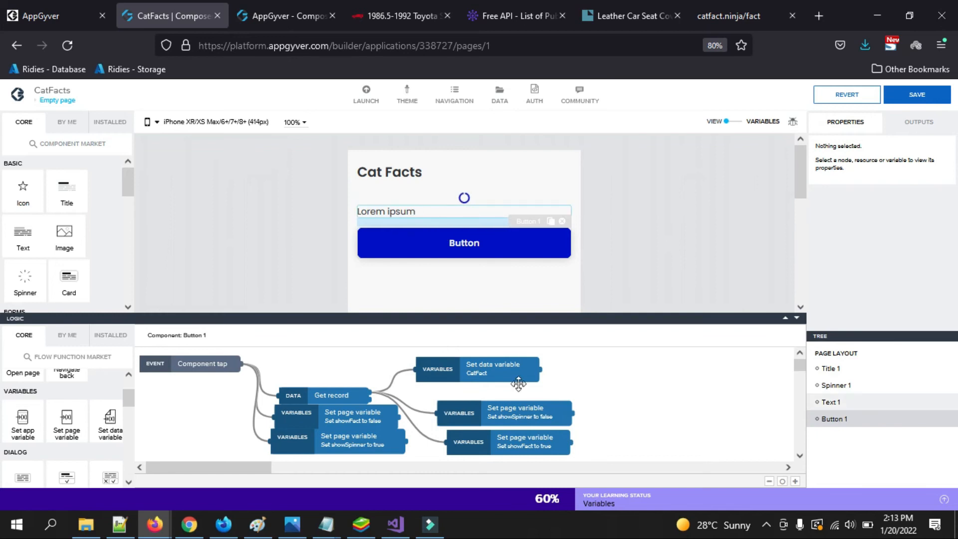
{"action": "left_click", "coordinate": [473, 441]}
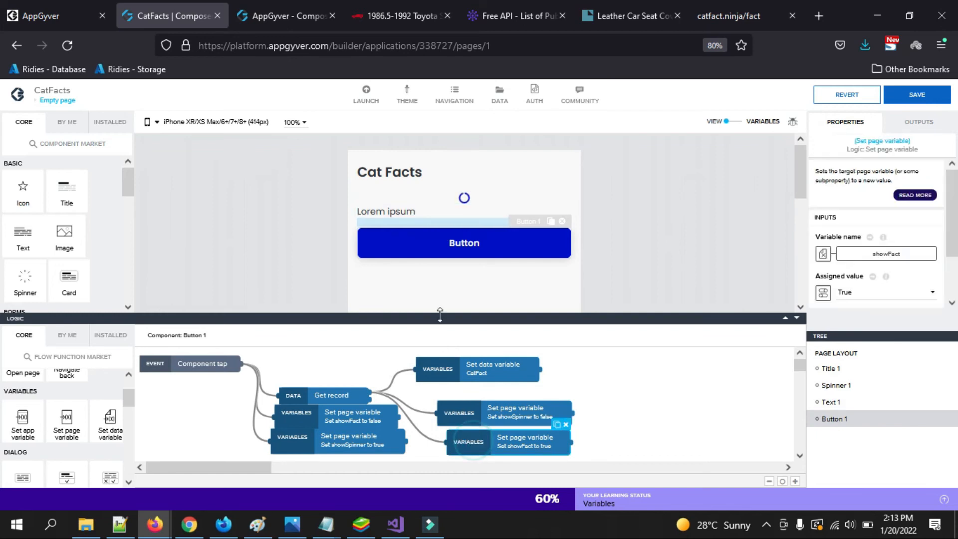
{"action": "left_click", "coordinate": [902, 94]}
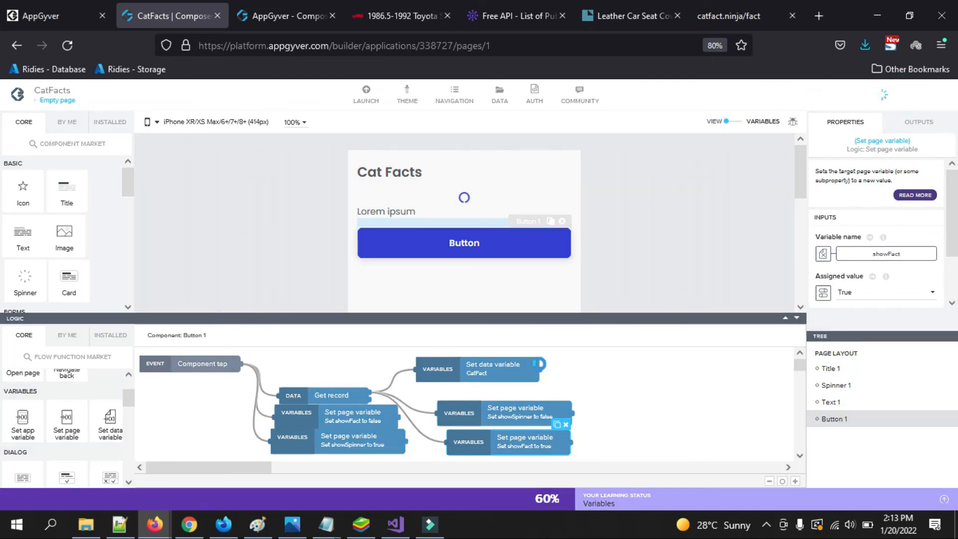
Switch to BlueStacks and run the Cat Facts button several times to test the spinner and fact display
{"action": "left_click", "coordinate": [363, 526]}
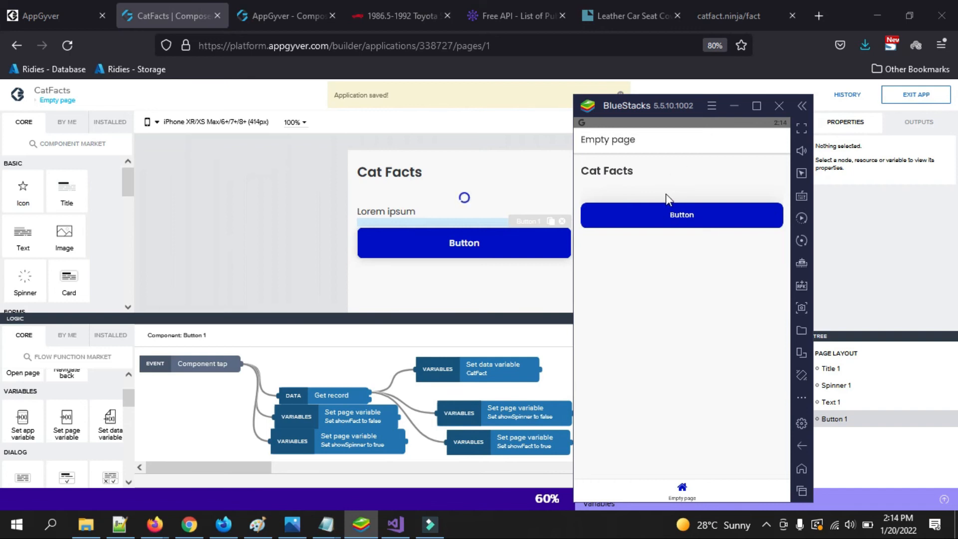
{"action": "left_click", "coordinate": [671, 226]}
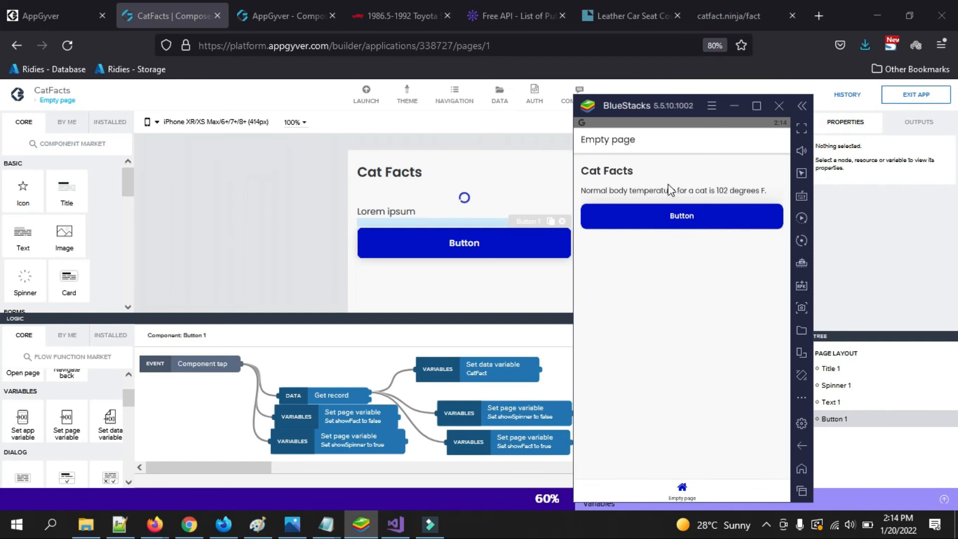
{"action": "left_click", "coordinate": [685, 216]}
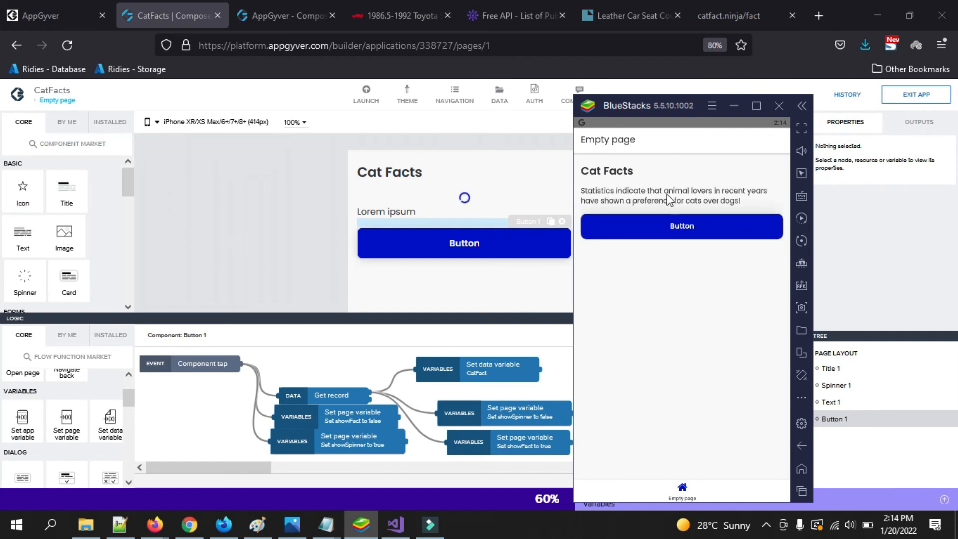
{"action": "left_click", "coordinate": [684, 228]}
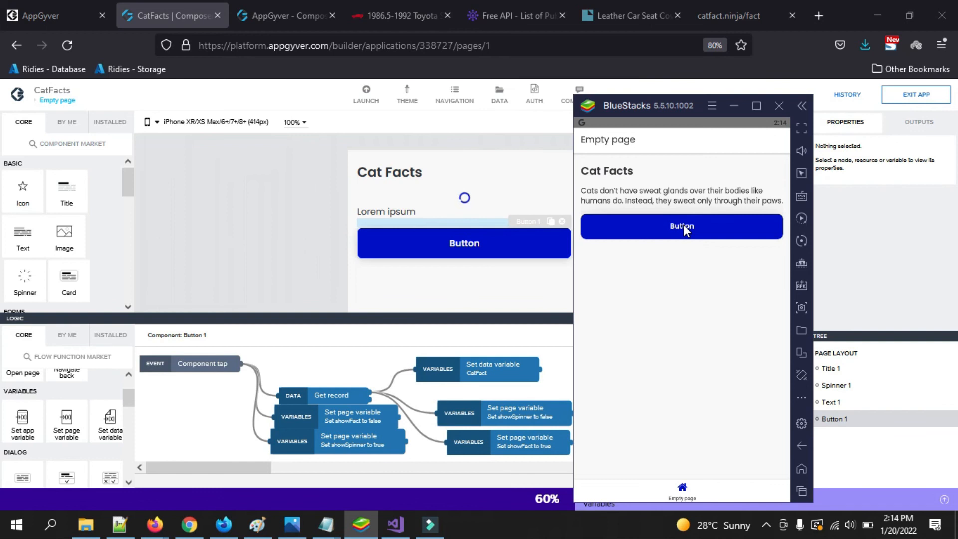
{"action": "left_click", "coordinate": [685, 229]}
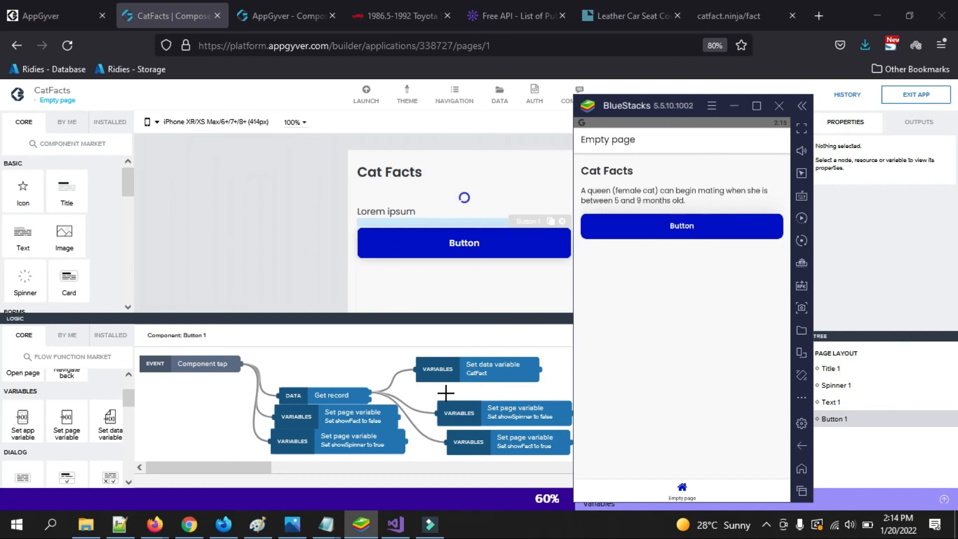
Return to the AppGyver composer in Firefox and add a Delay function to the empty area beside the page variable functions
{"action": "left_click", "coordinate": [367, 398]}
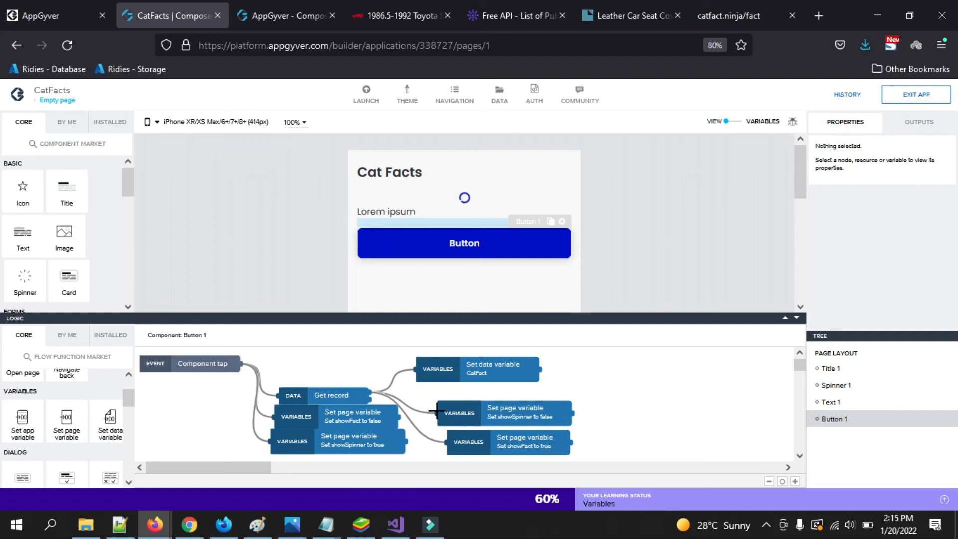
{"action": "left_click_drag", "start_coordinate": [129, 402], "coordinate": [133, 487]}
{"action": "left_click_drag", "start_coordinate": [23, 401], "coordinate": [658, 397]}
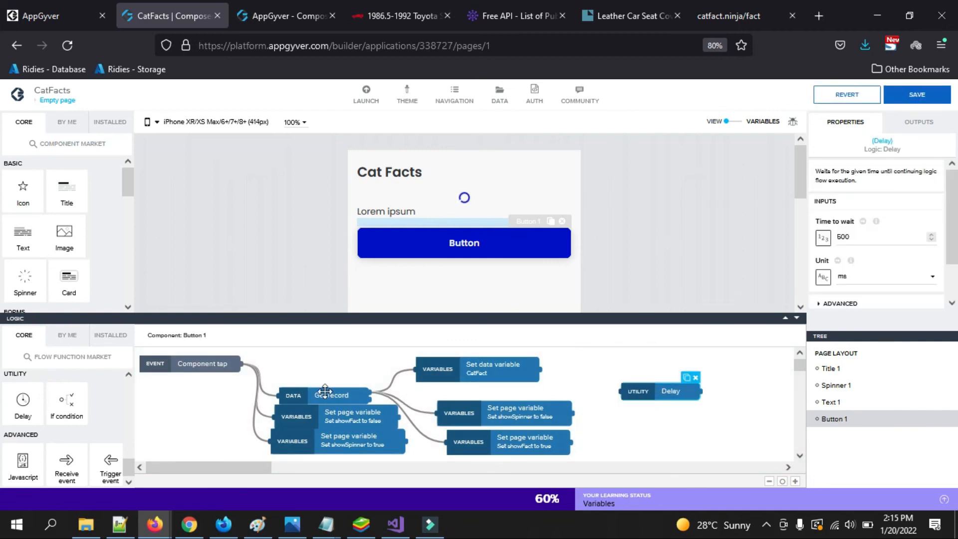